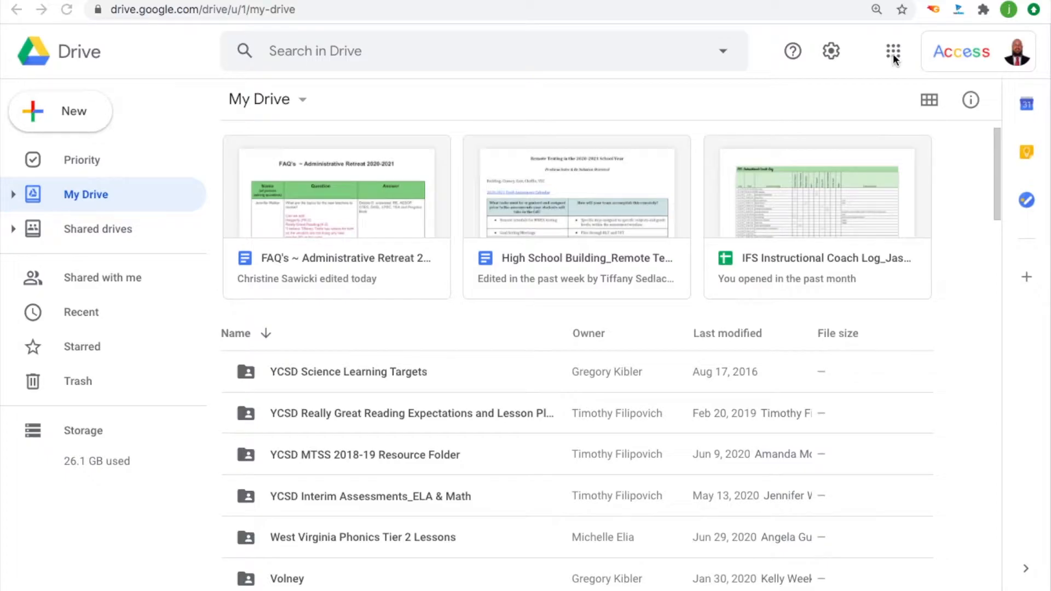
Open Google Forms from Google Drive and create a new blank quiz.
left_click(893, 52)
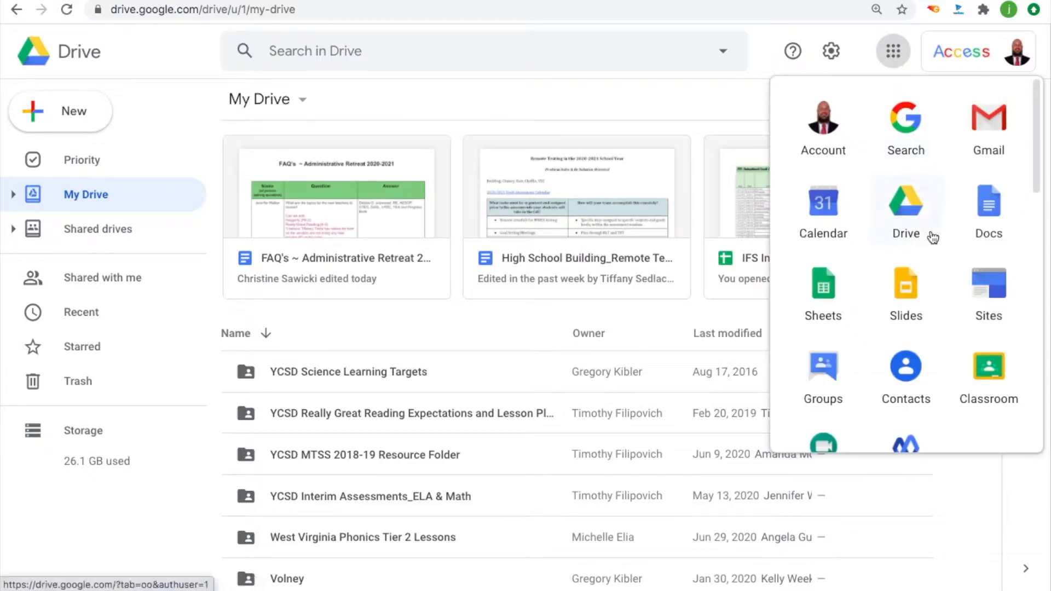
scroll(933, 237, "down", 6)
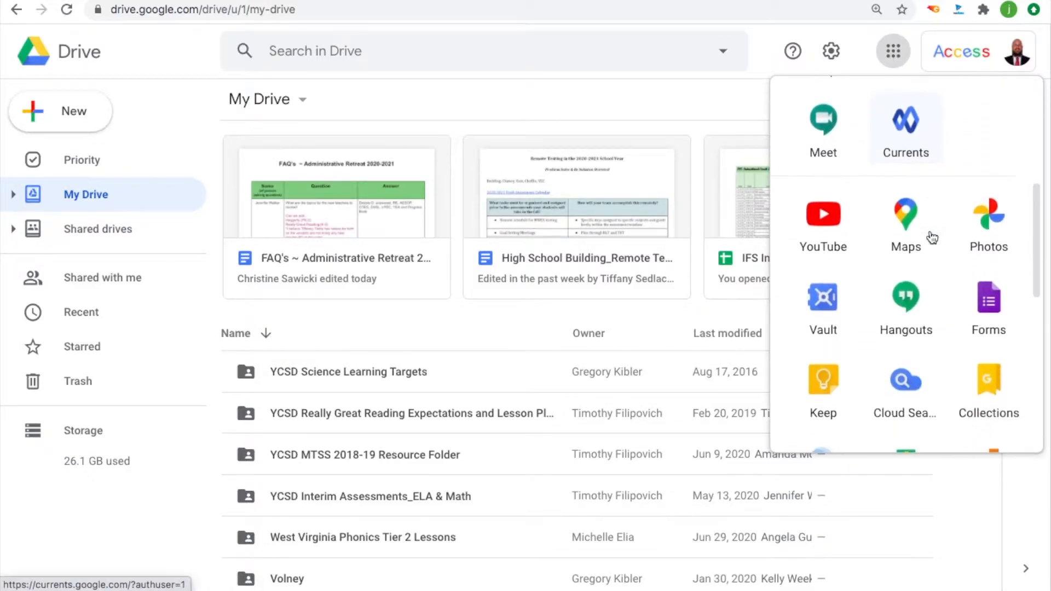
left_click(981, 302)
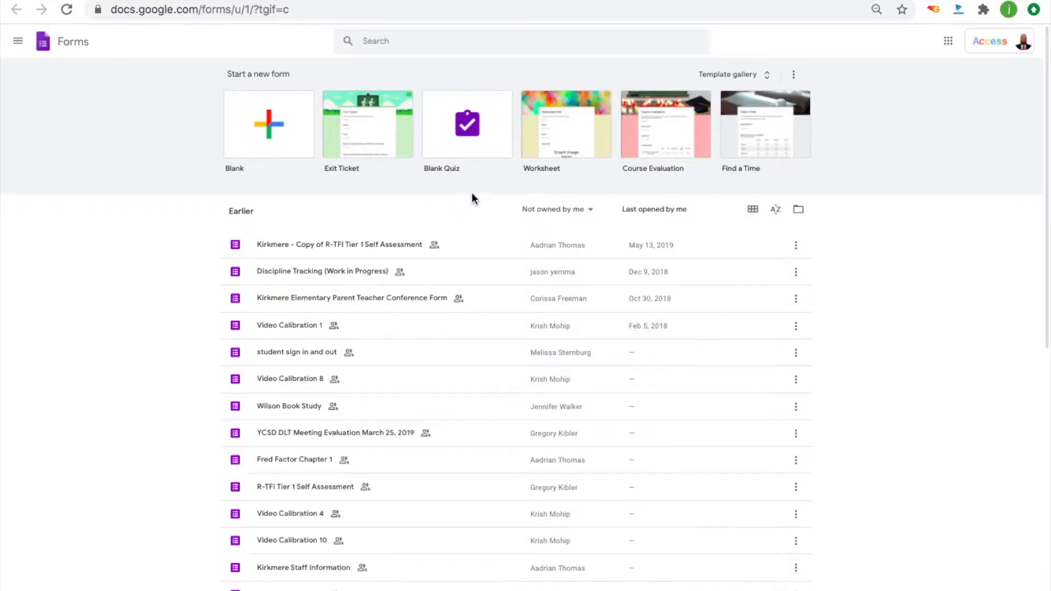
left_click(475, 125)
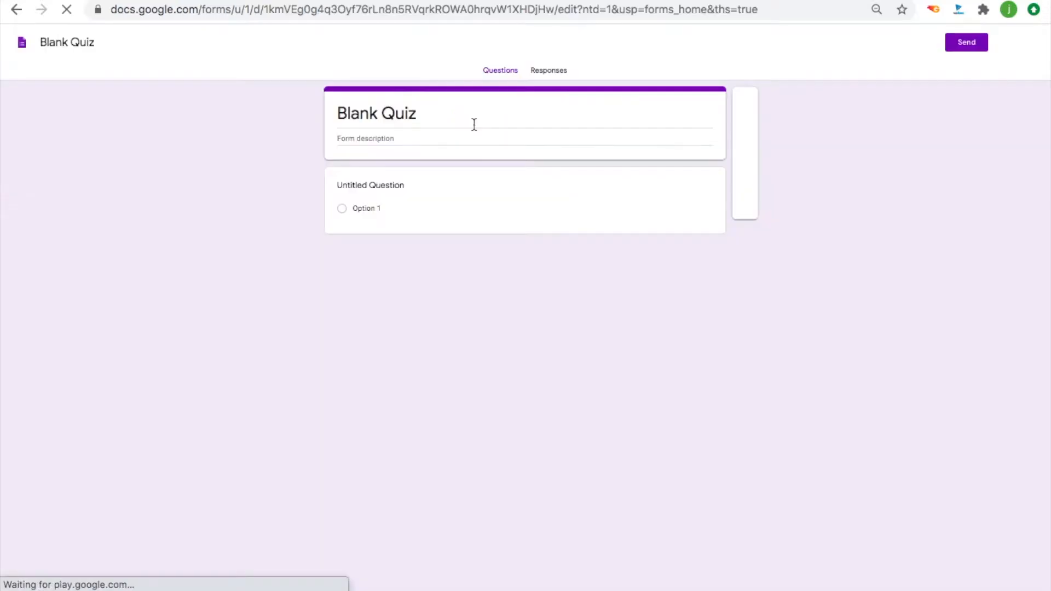
Rename both the form file and the quiz heading to "Sample Quiz".
double_click(59, 44)
type("Sample")
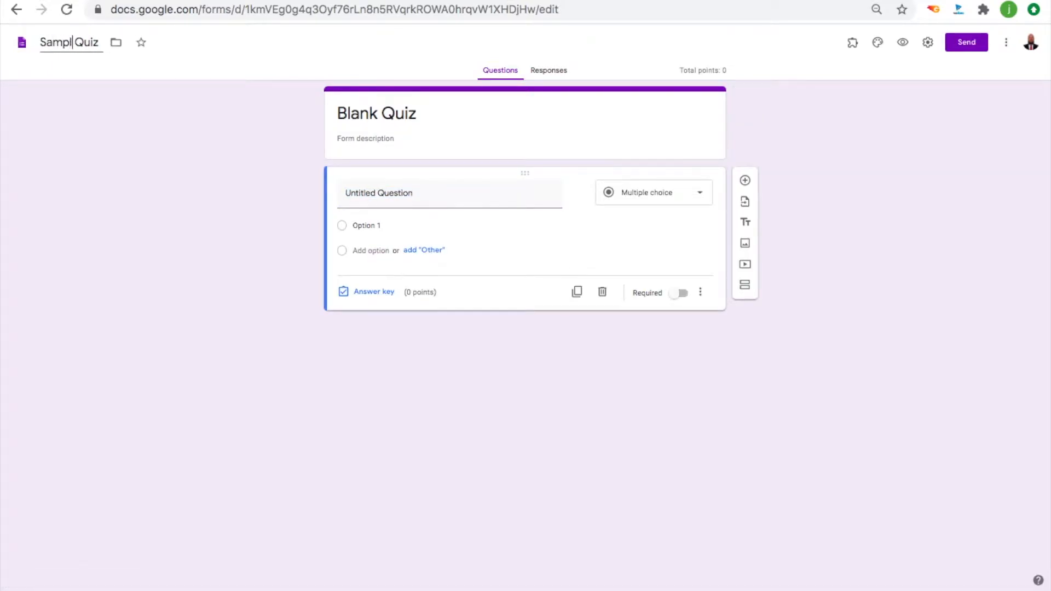
left_click(346, 122)
left_click(348, 120)
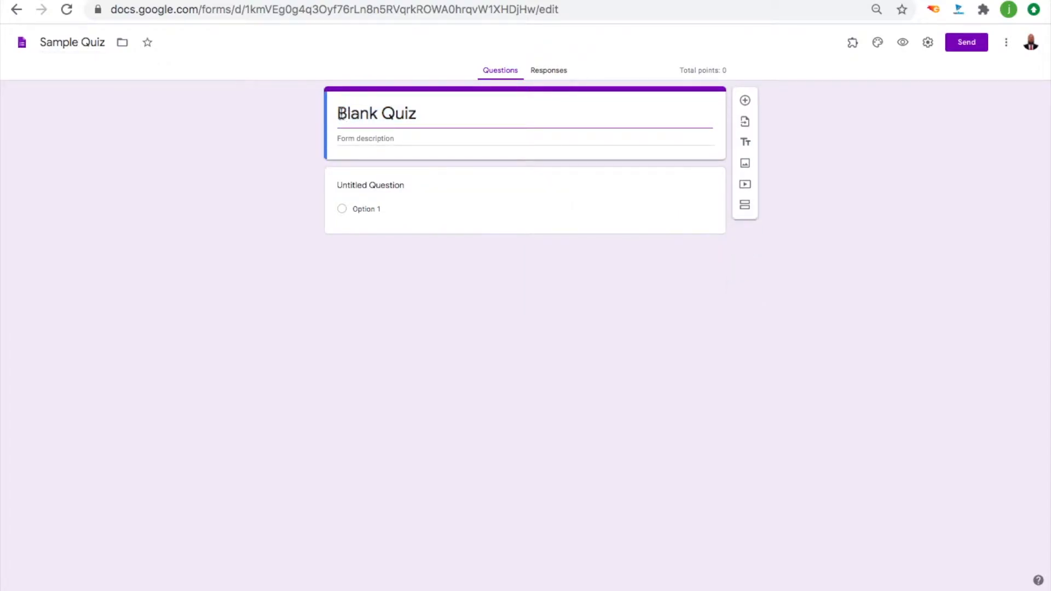
left_click_drag(337, 115, 375, 115)
type("Sample")
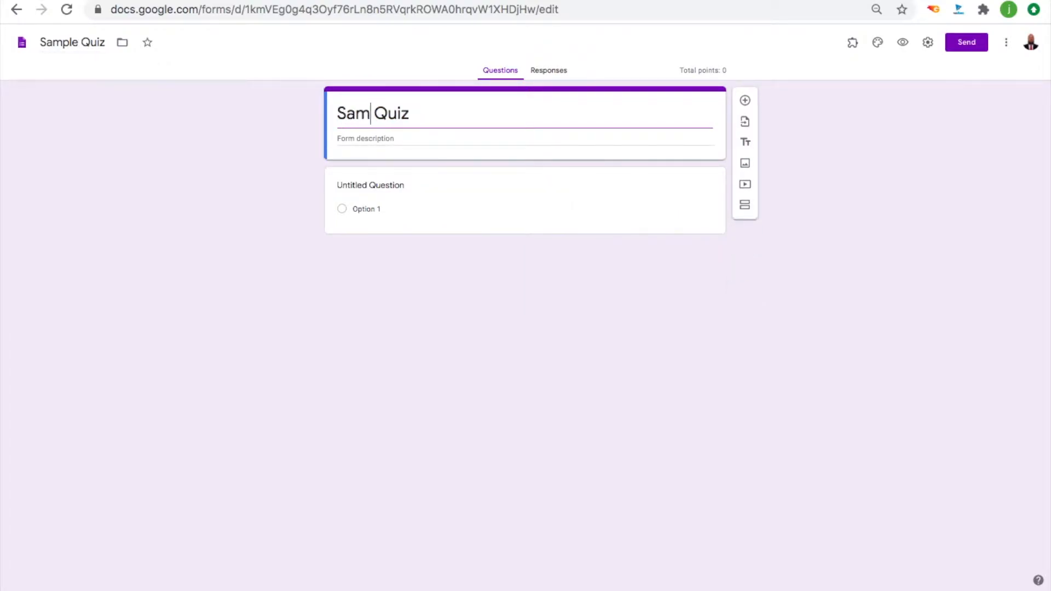
Keep the first question as Multiple choice and enter "Did you find the Google Forms video helpful?" as its text.
left_click(427, 195)
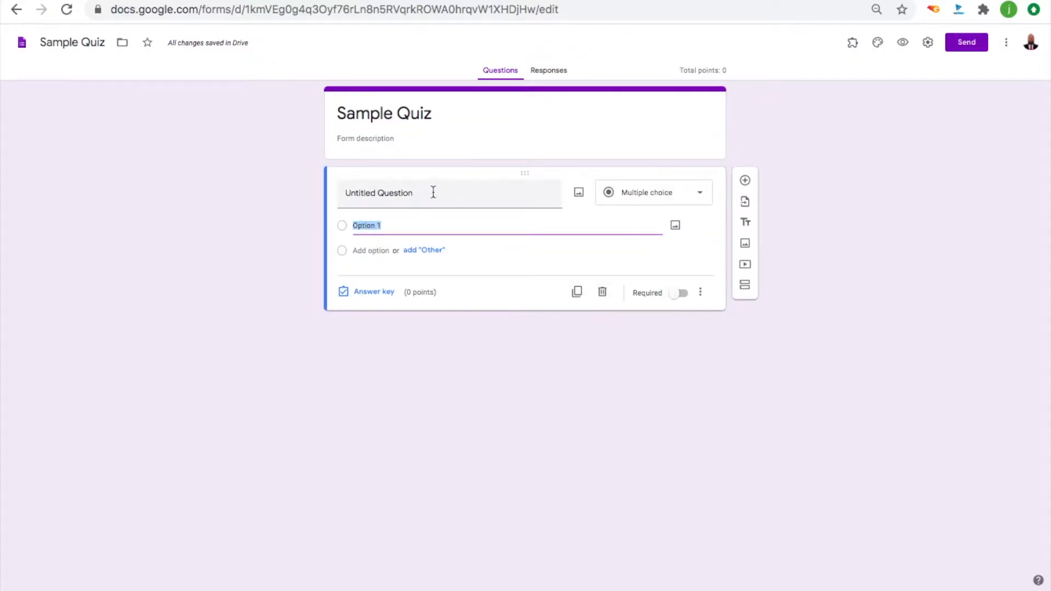
left_click(696, 199)
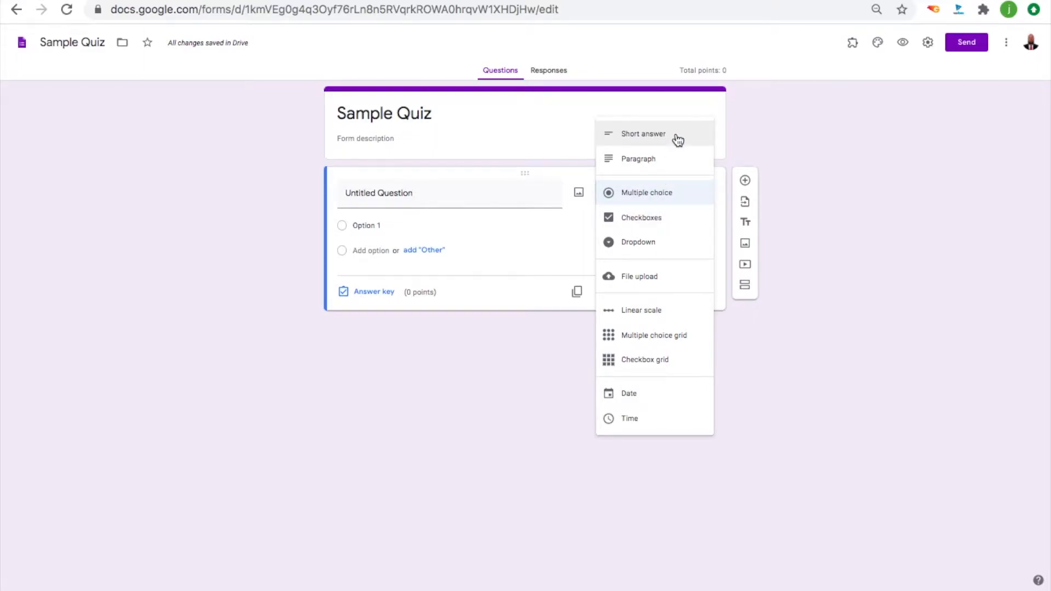
left_click(646, 194)
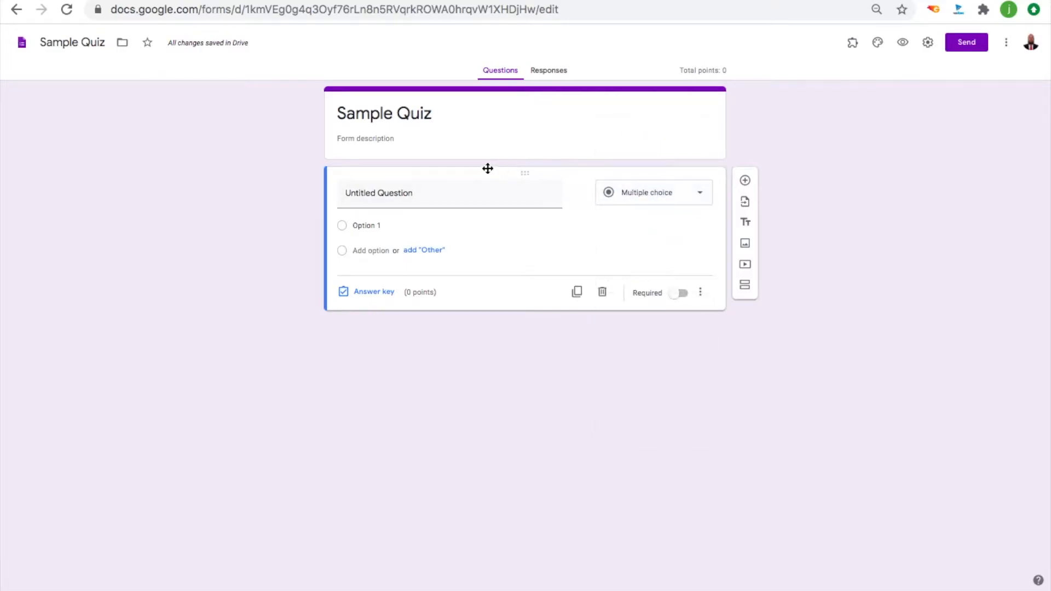
left_click(469, 197)
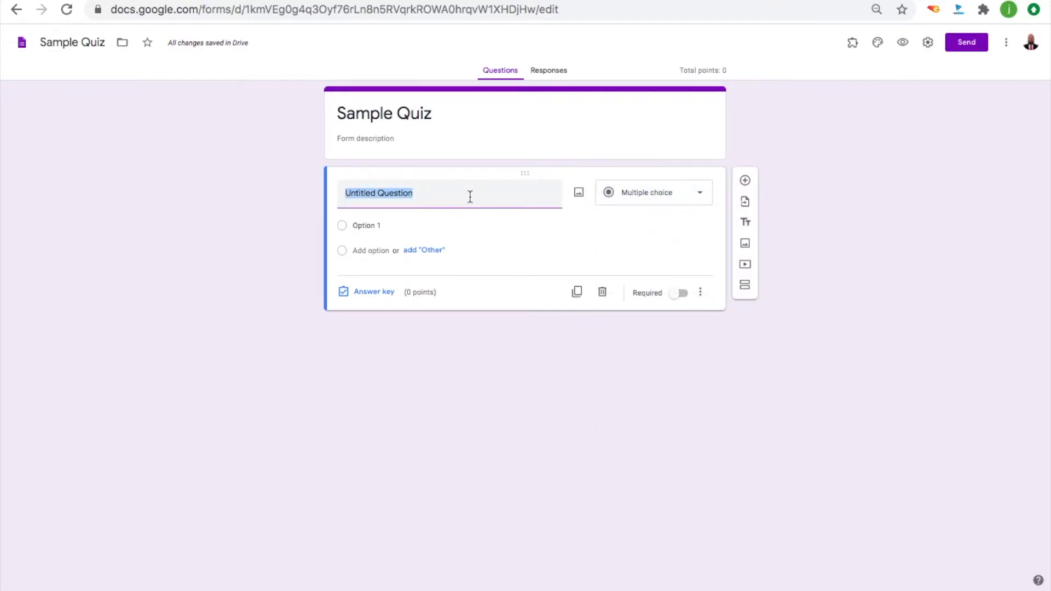
type("Did you find the Google Forms vid")
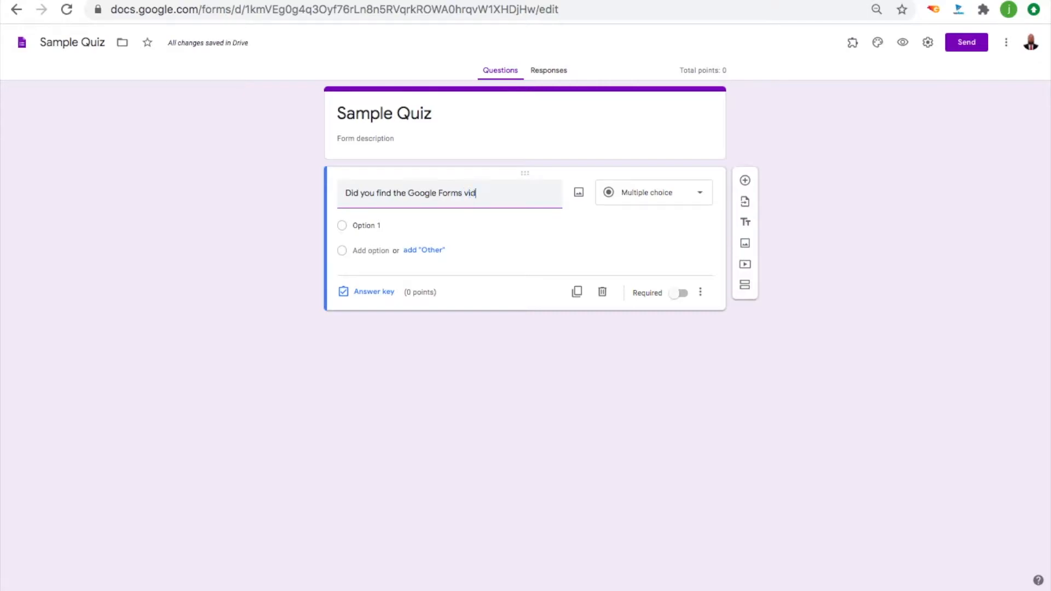
type("eo helpful?")
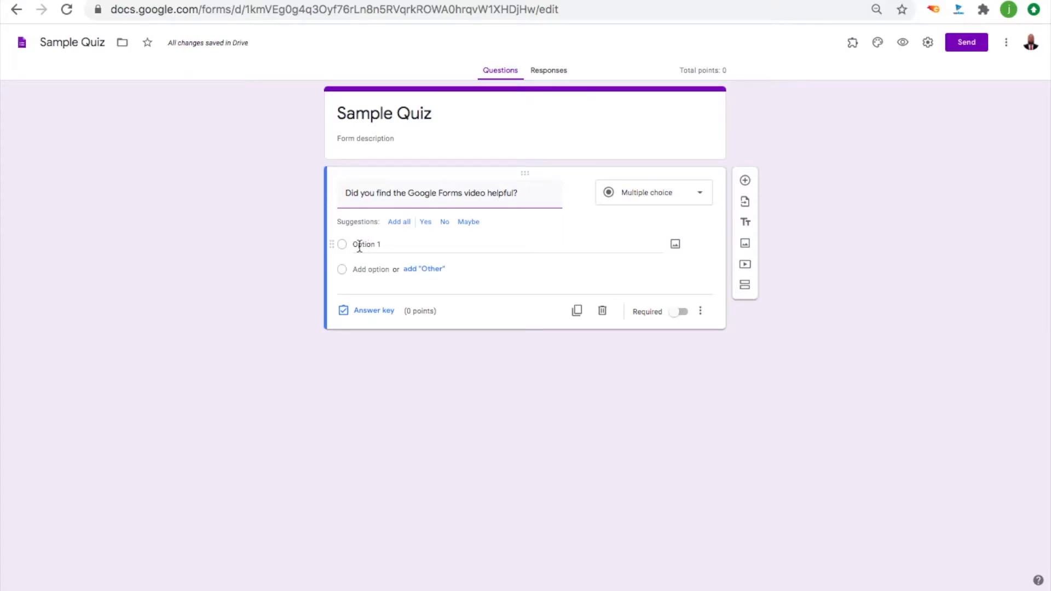
Give the first question the answer options Yes, No and Maybe.
left_click(362, 248)
type("Yes")
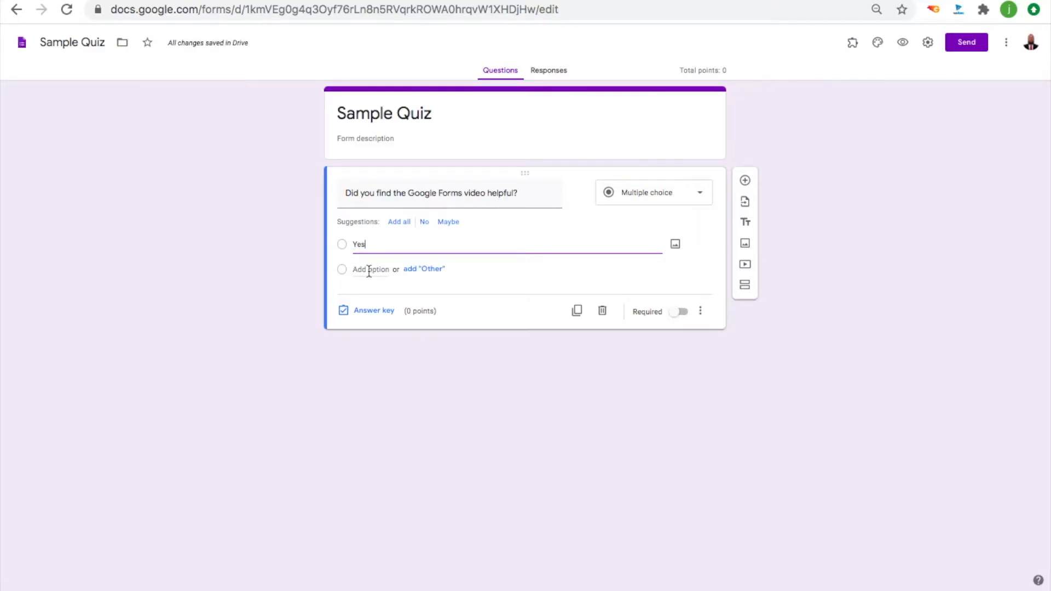
left_click(369, 270)
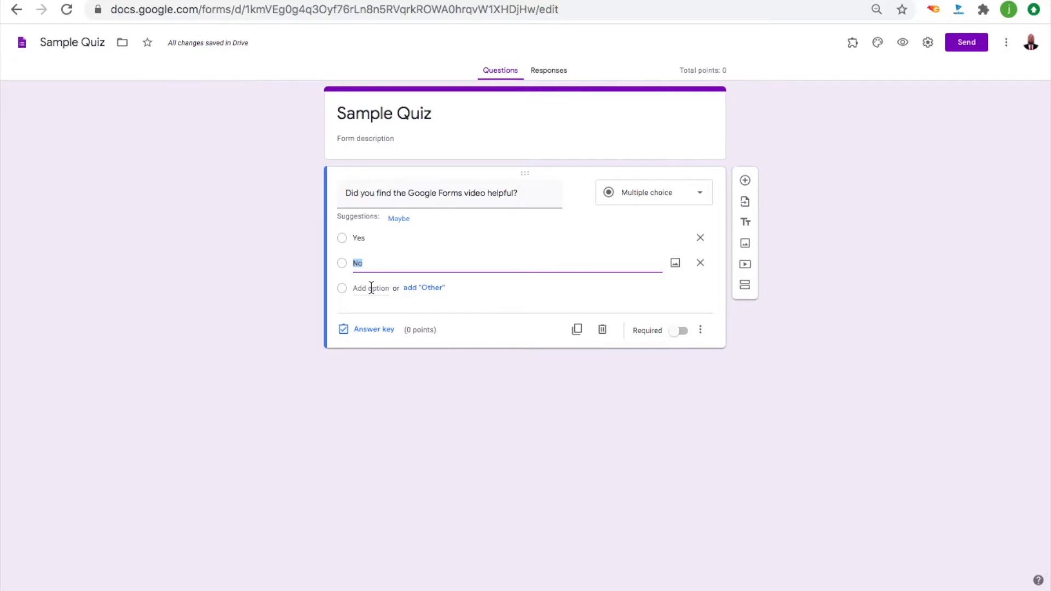
left_click(370, 288)
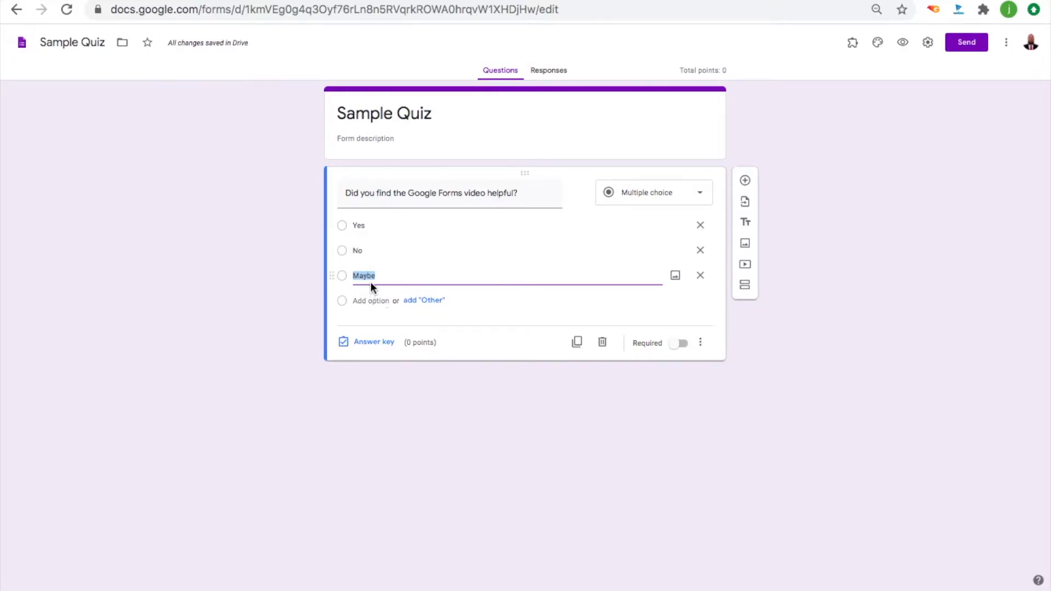
Set the first question's answer key to Yes as the correct answer, worth 5 points.
left_click(364, 344)
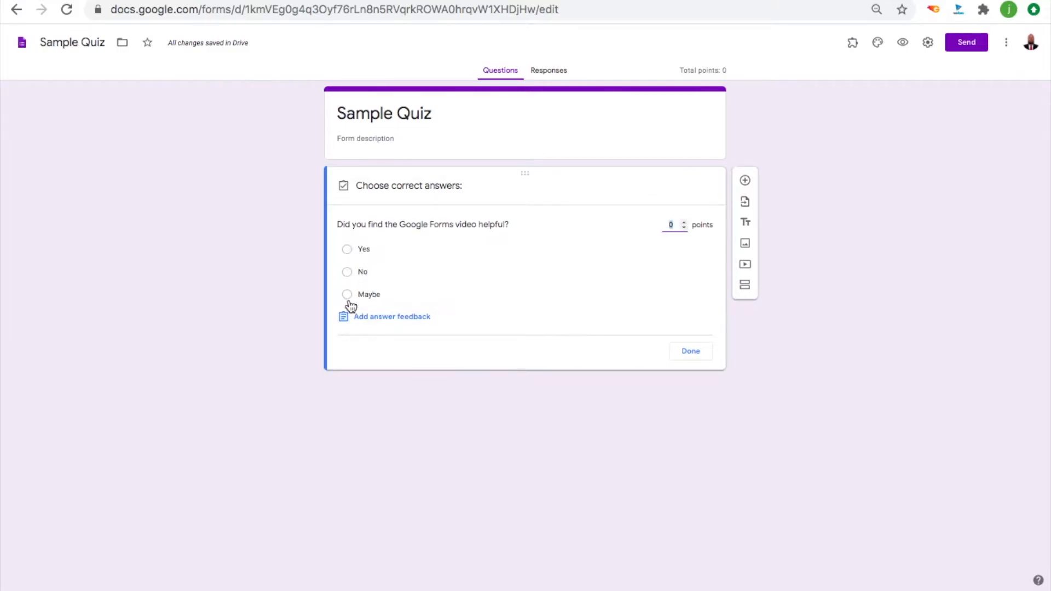
left_click(348, 251)
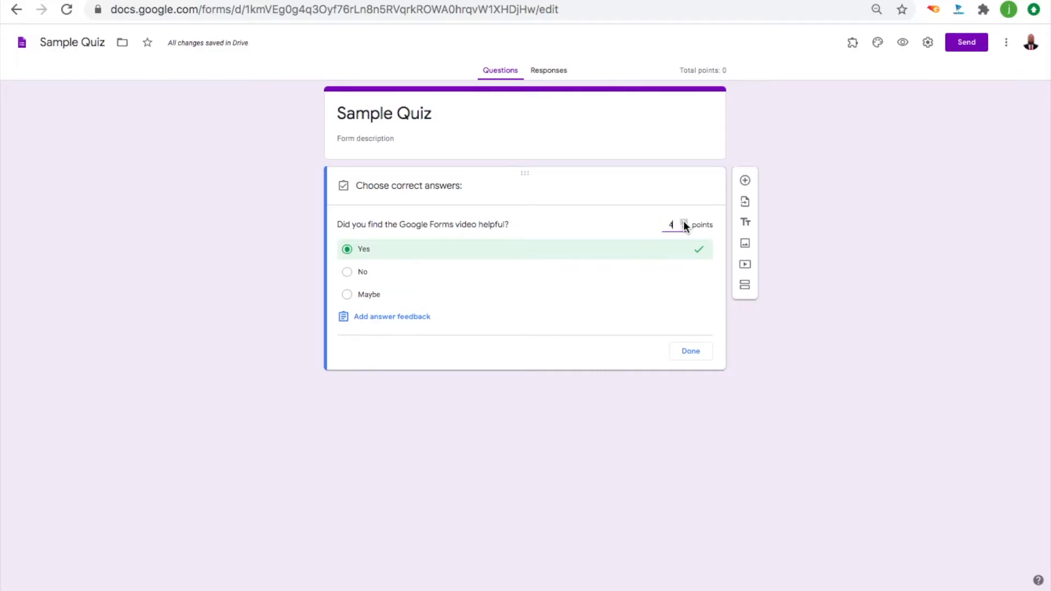
left_click(684, 222)
left_click(691, 353)
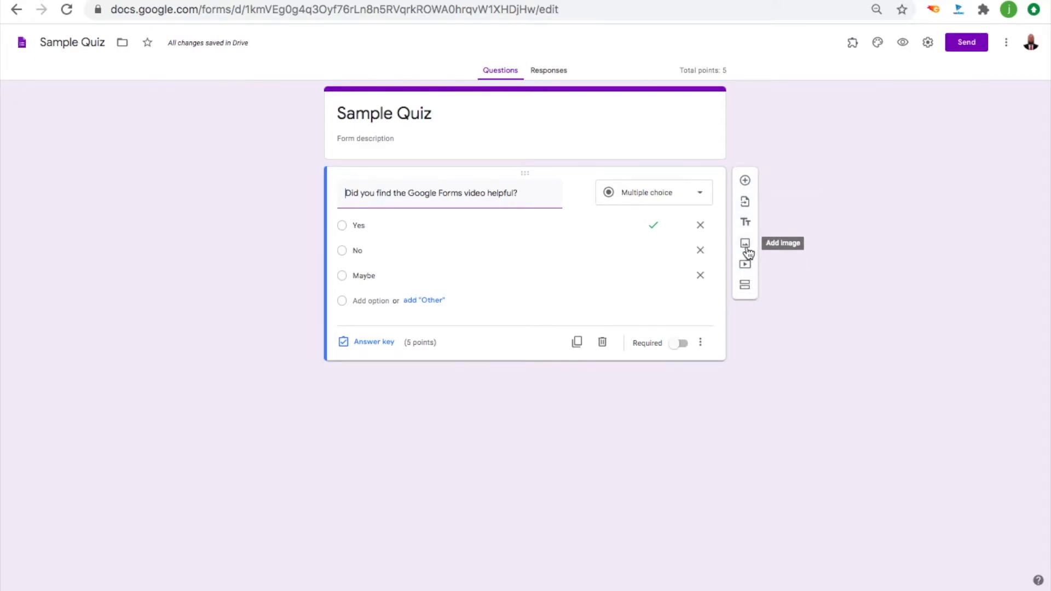
Add a Short answer question reading "What is one program/platform that you need more help with?".
left_click(745, 183)
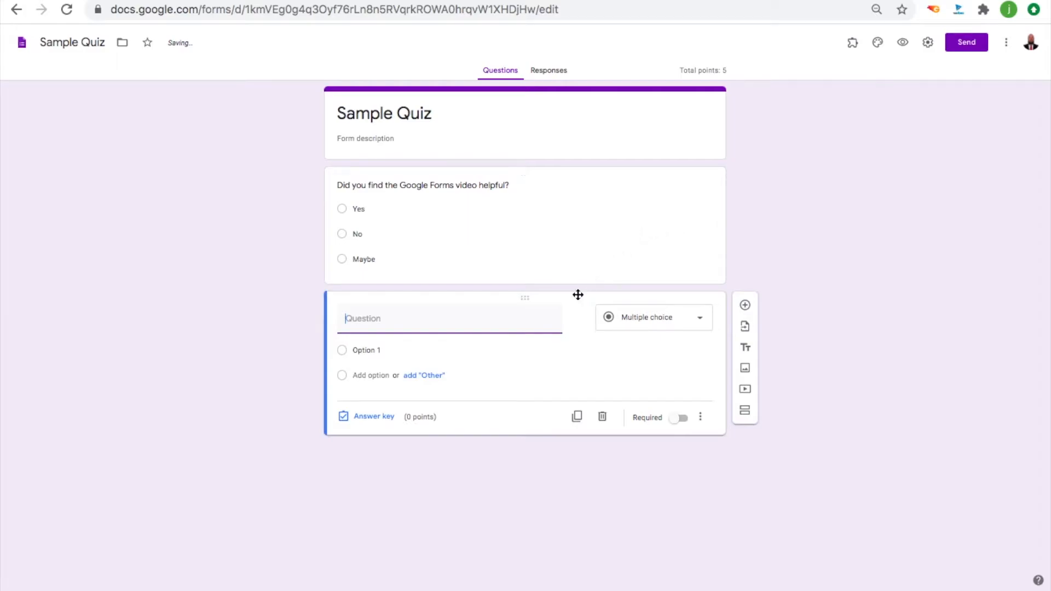
left_click(656, 325)
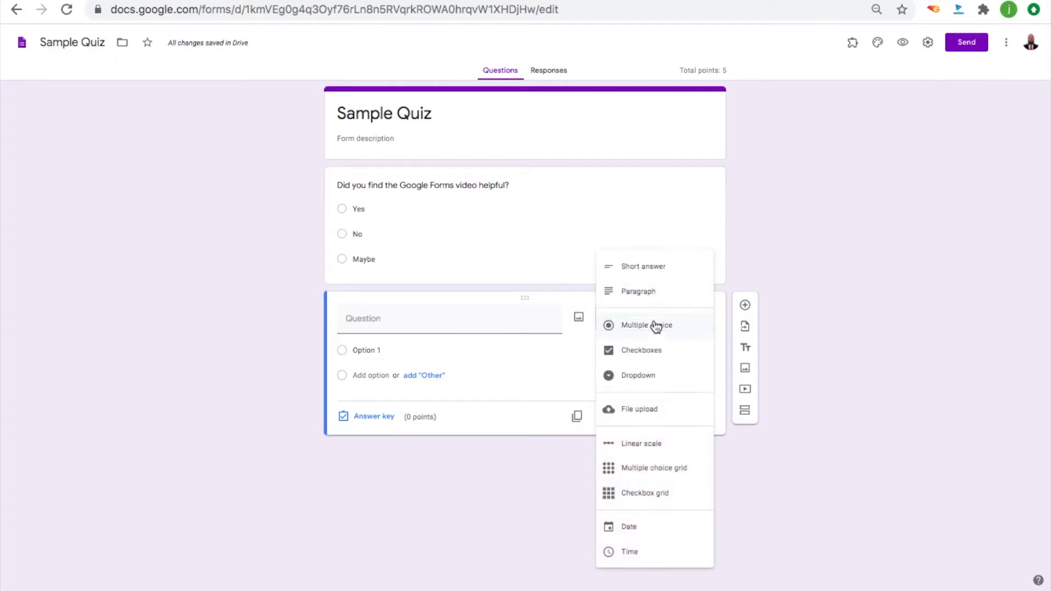
left_click(650, 270)
left_click(411, 317)
type("What is one program/platform that you need more h")
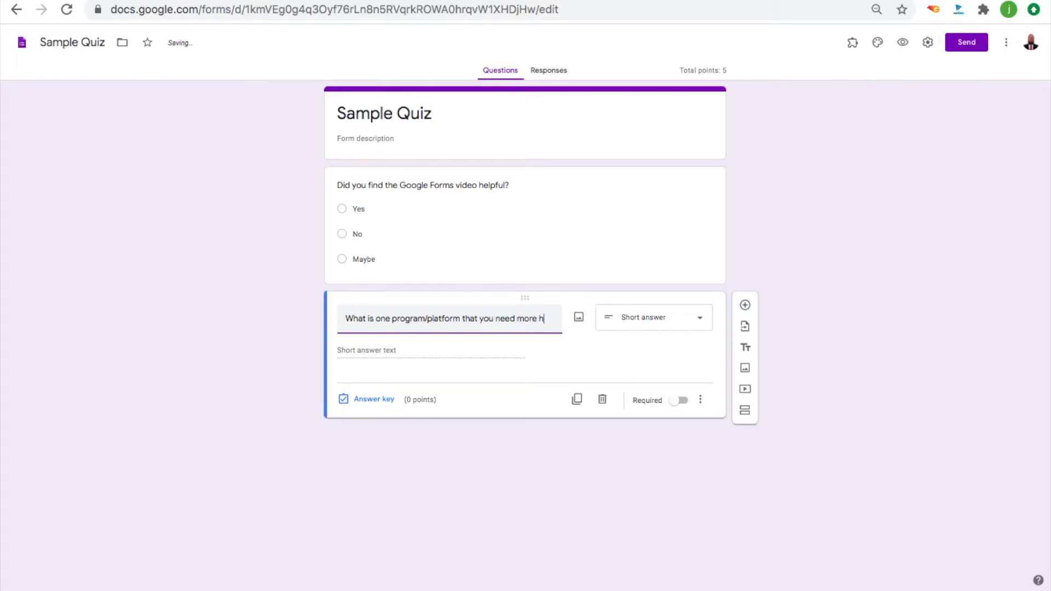
type("elp with?")
left_click(451, 372)
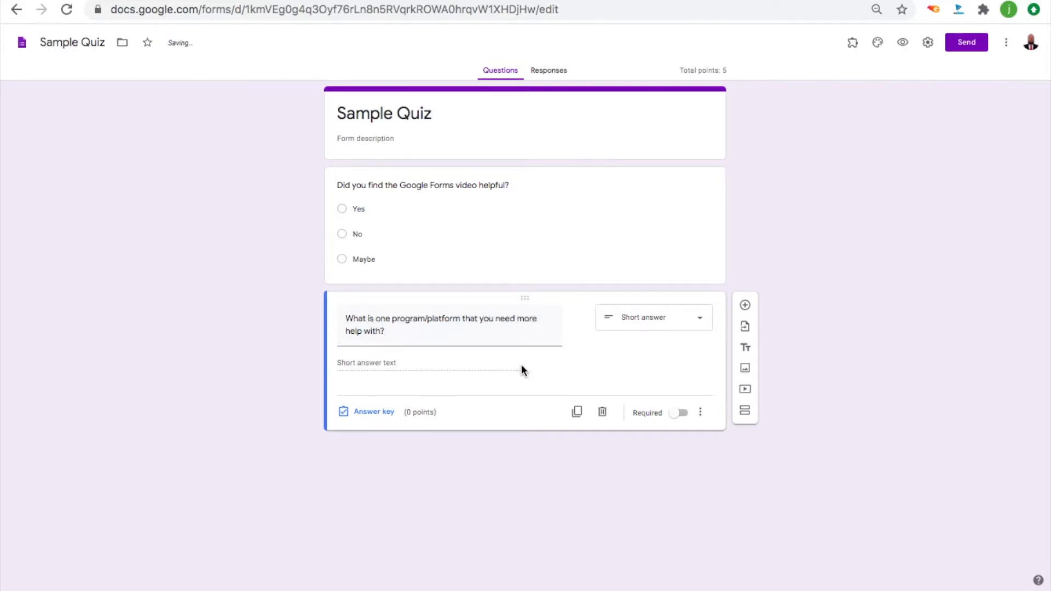
Assign 5 points to the short answer question in its answer key, without listing a correct answer.
left_click(373, 416)
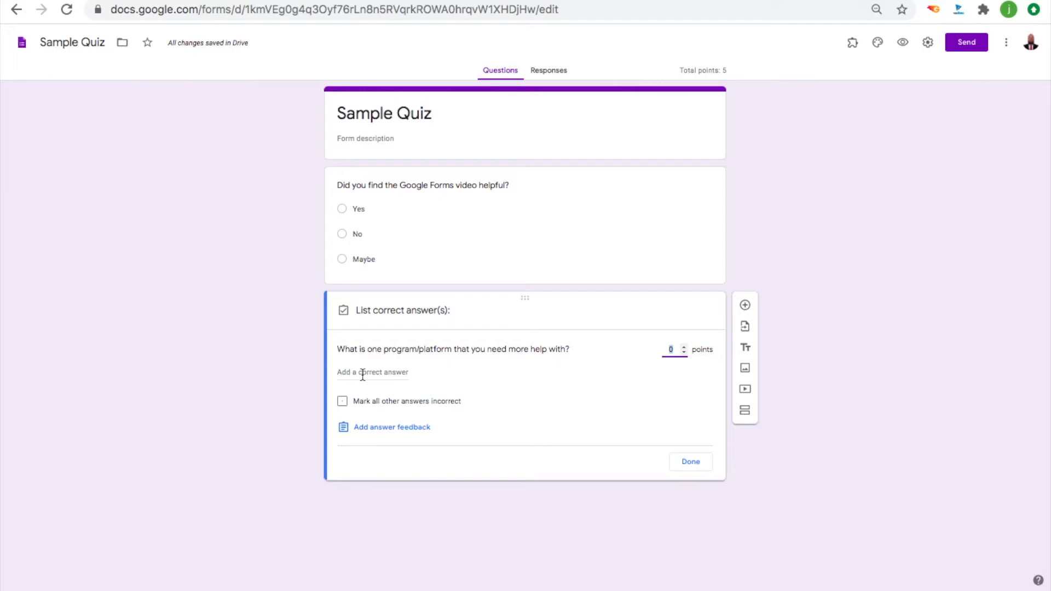
double_click(684, 347)
left_click(684, 348)
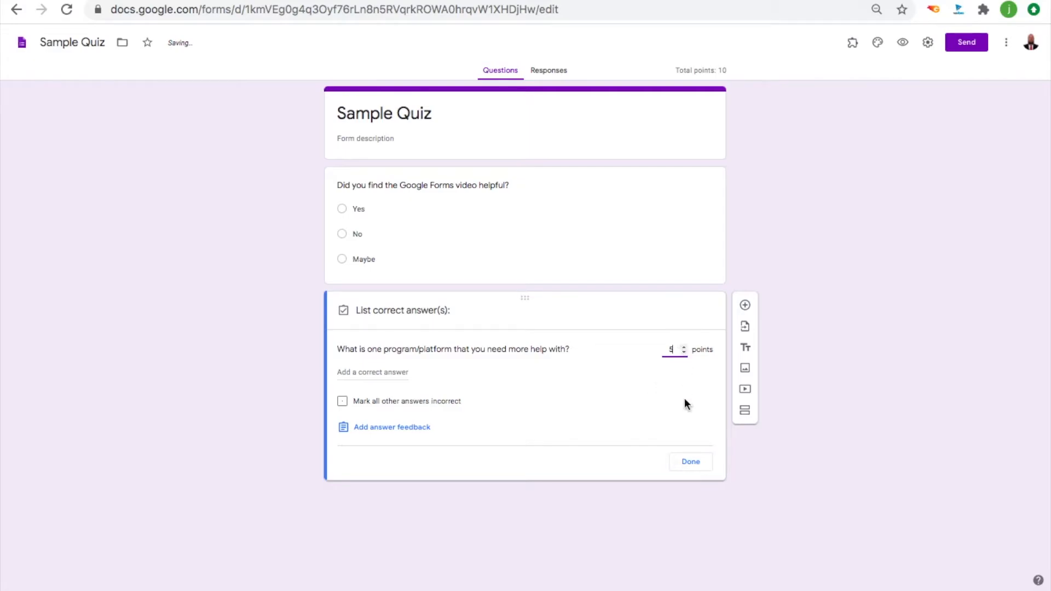
left_click(691, 463)
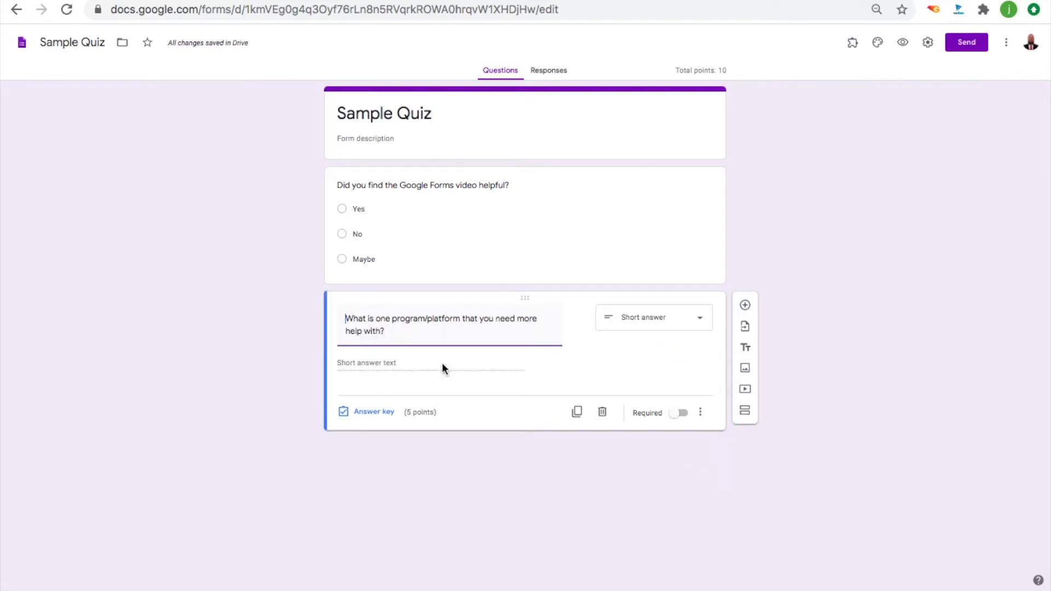
Add a Checkboxes question reading "Where can I find more help and training with technology?".
left_click(745, 306)
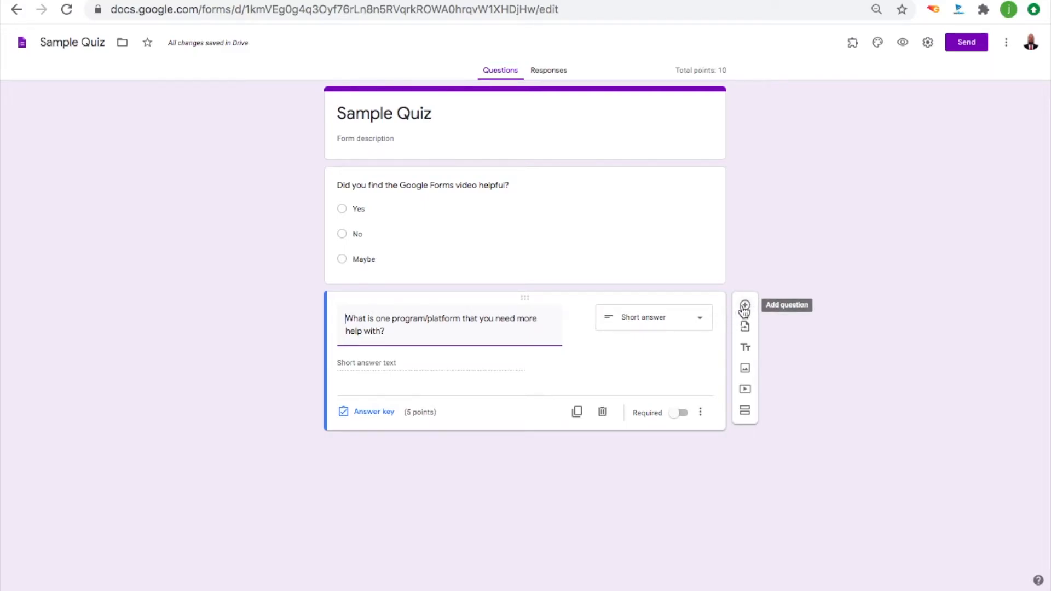
left_click(745, 306)
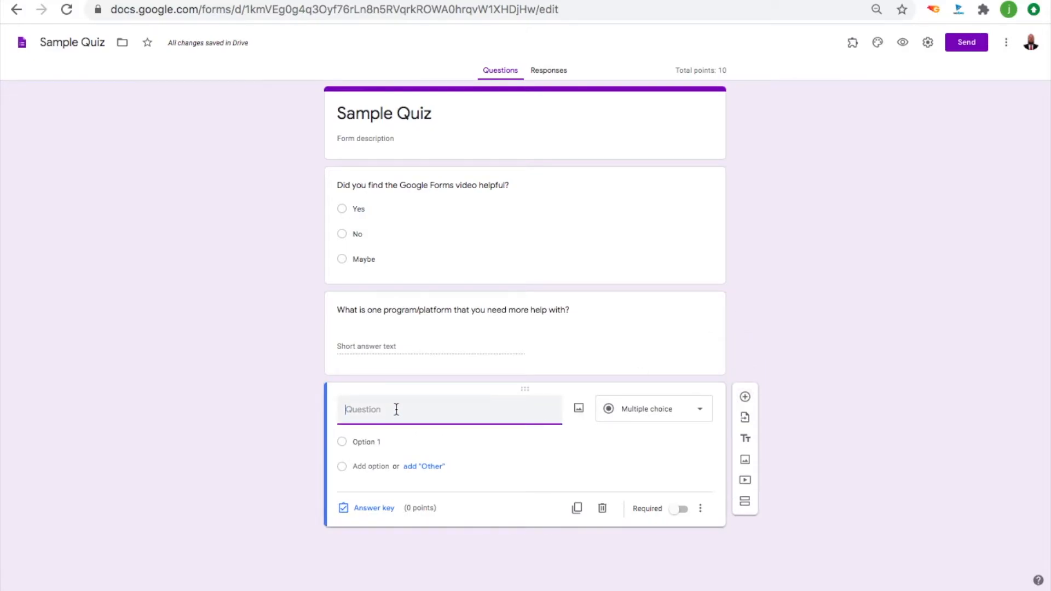
left_click(671, 412)
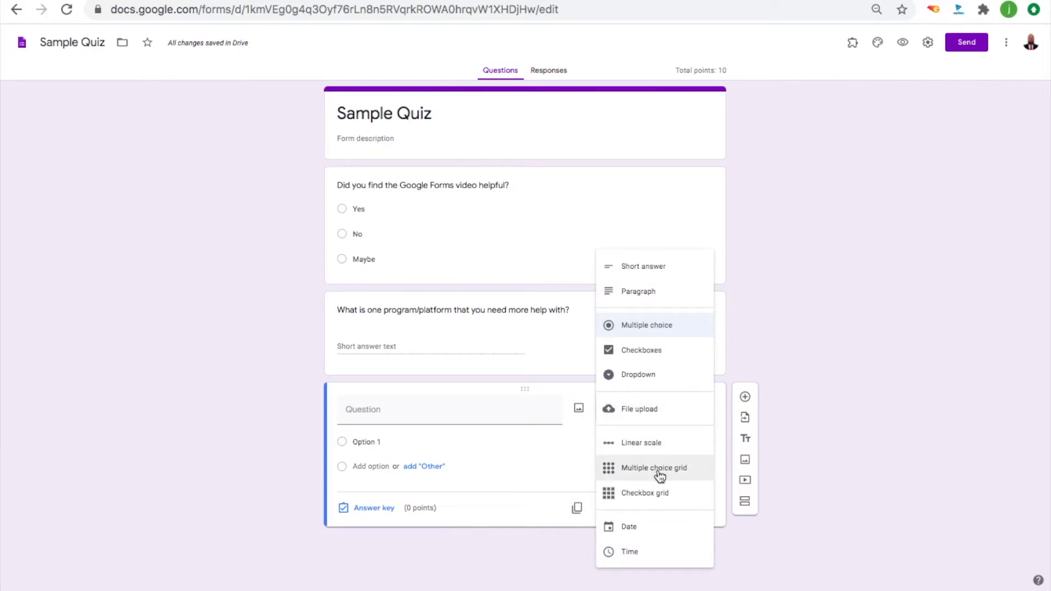
left_click(653, 356)
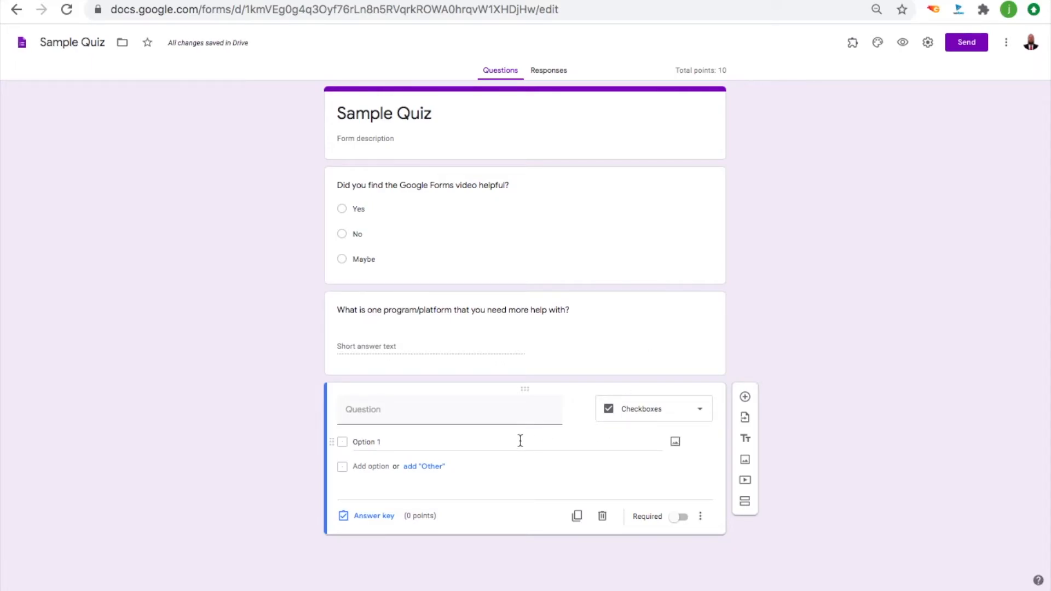
left_click(460, 417)
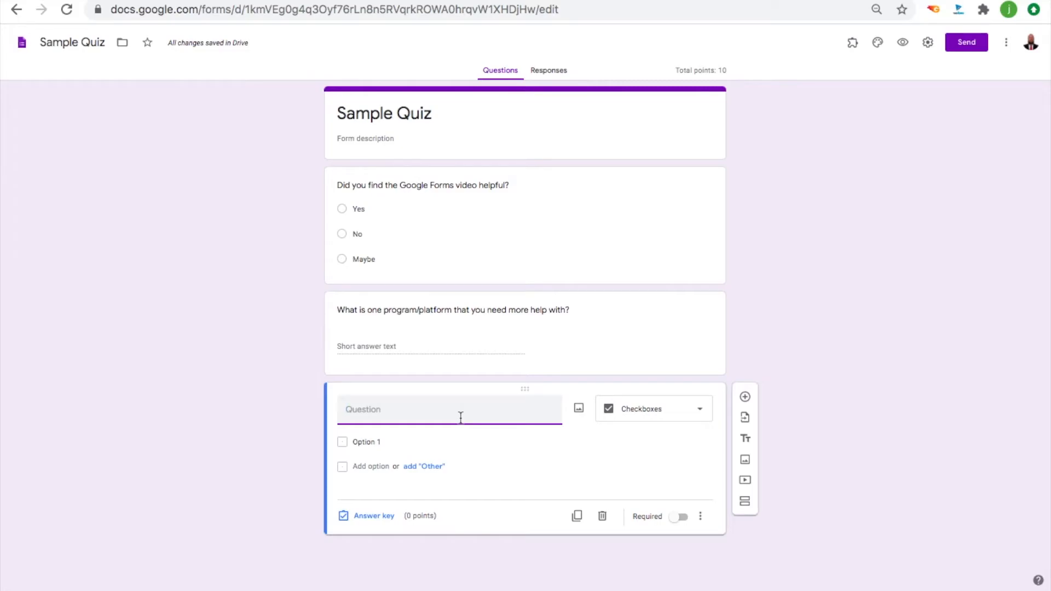
type("Where can I find more help and training with technol")
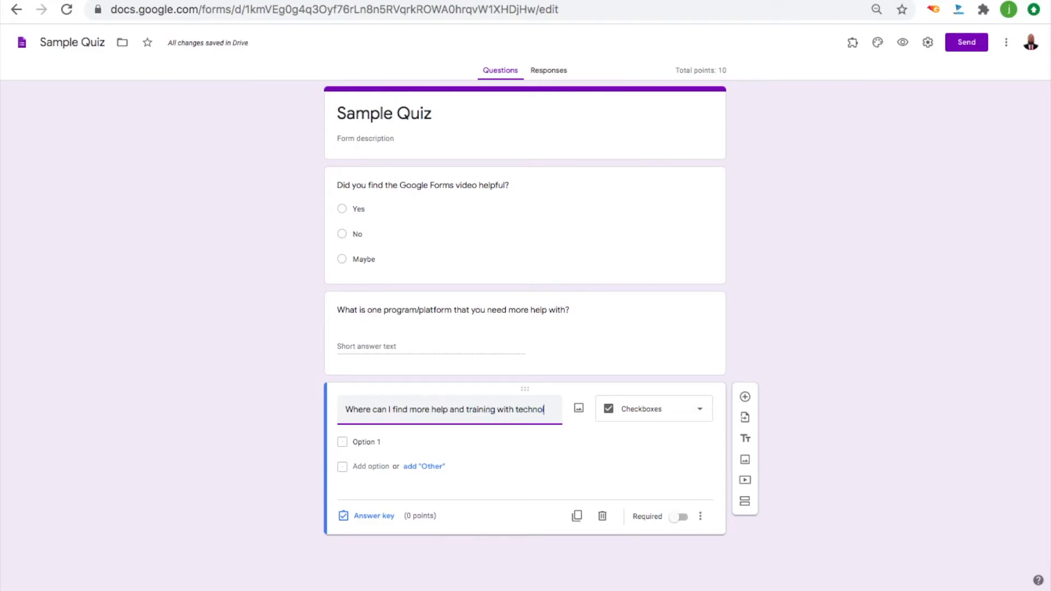
type("ogy?")
Enter "YCSD Technology Training Documents in Google Drive" as the first option of the checkboxes question.
left_click(357, 454)
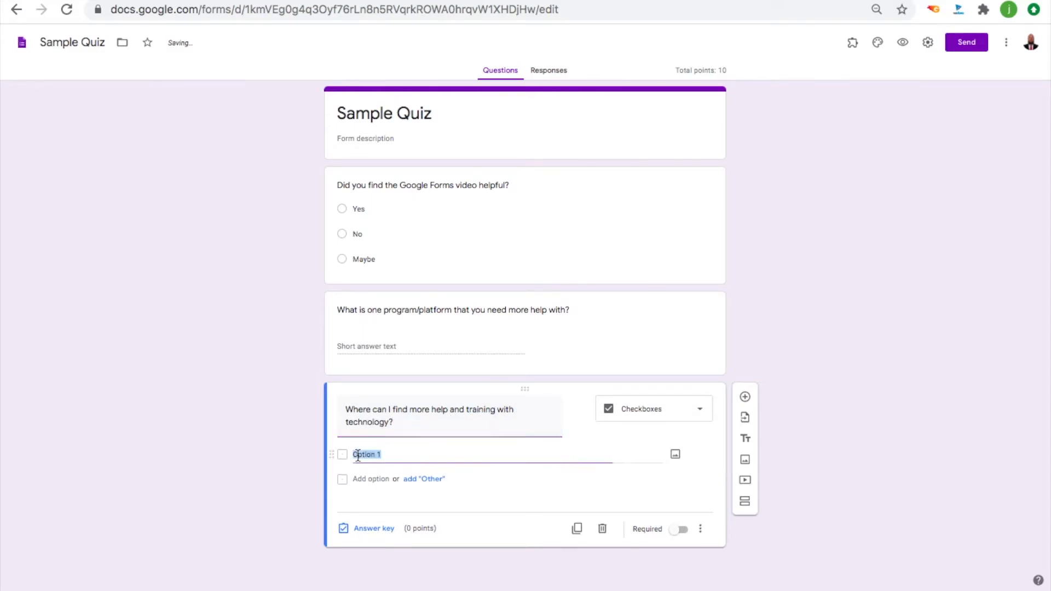
type("A")
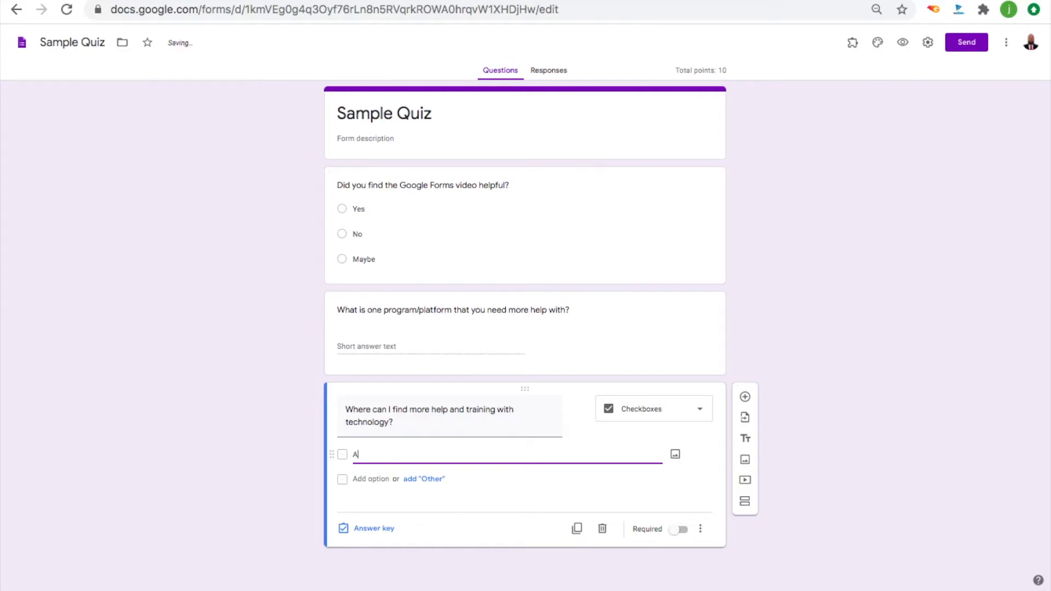
key("BackSpace")
type("Yes")
type("D Technol")
type("ogy Training ")
type("Document")
type("s in Google ")
type("Drive")
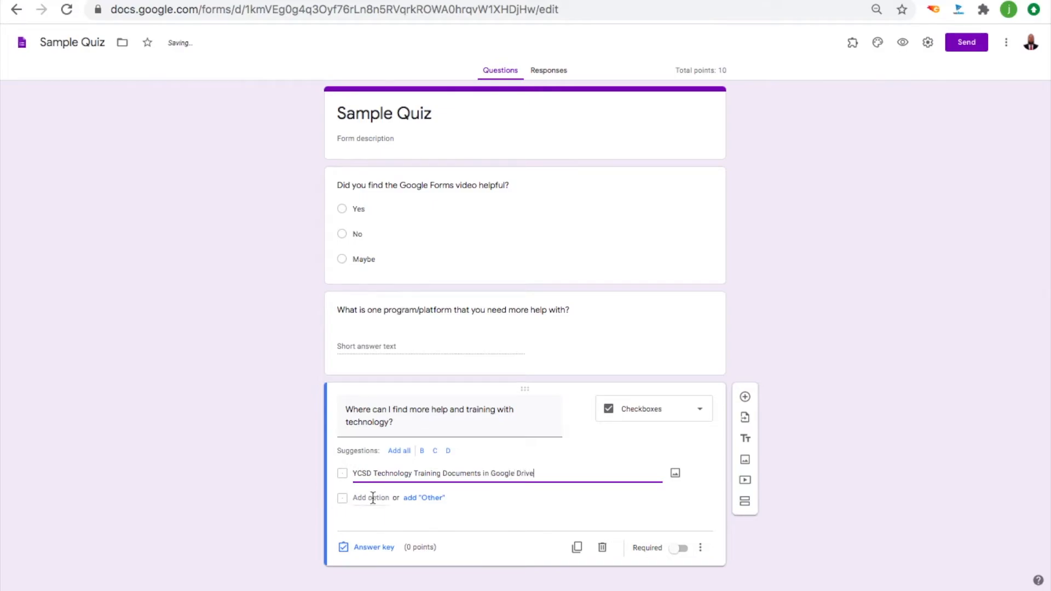
Add "YCSD Tech in the YO 9/19/20" as the second checkbox option and "Ask" followed by the staff member's title and surname as the third.
left_click(372, 498)
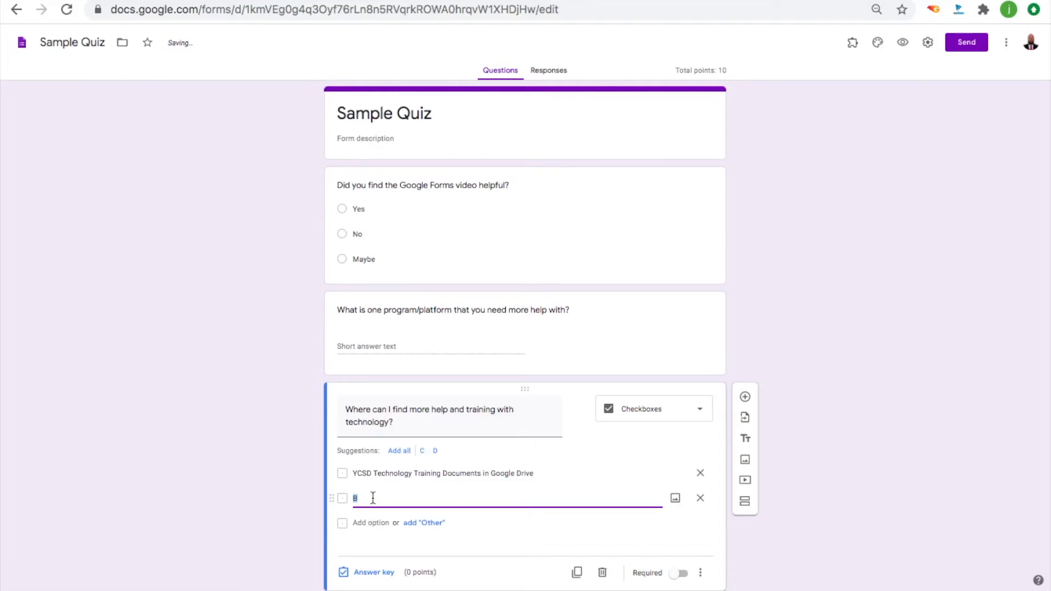
type("YCSD Tech in the ")
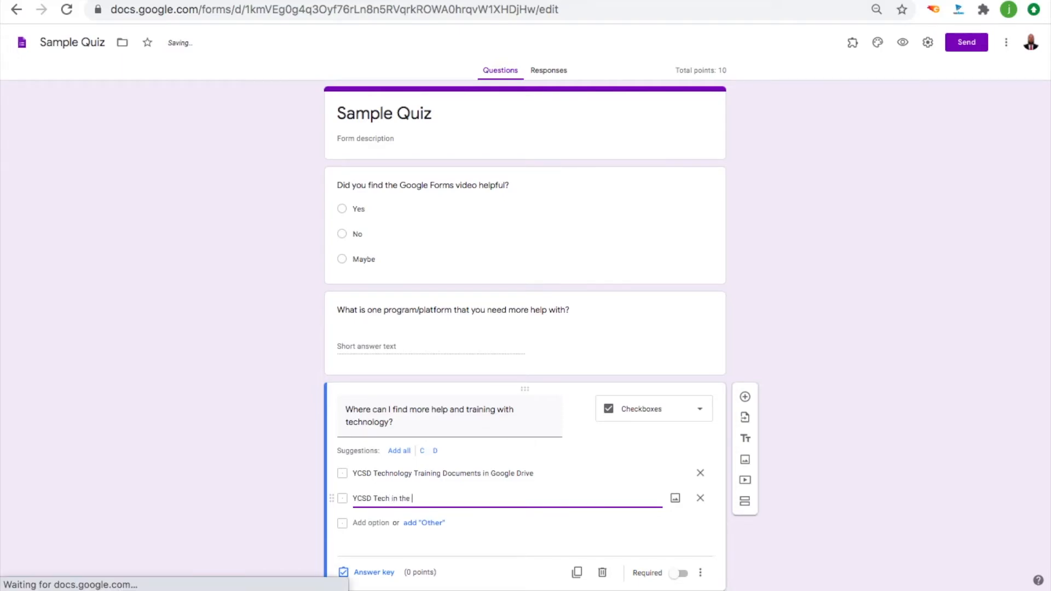
type("YO 9")
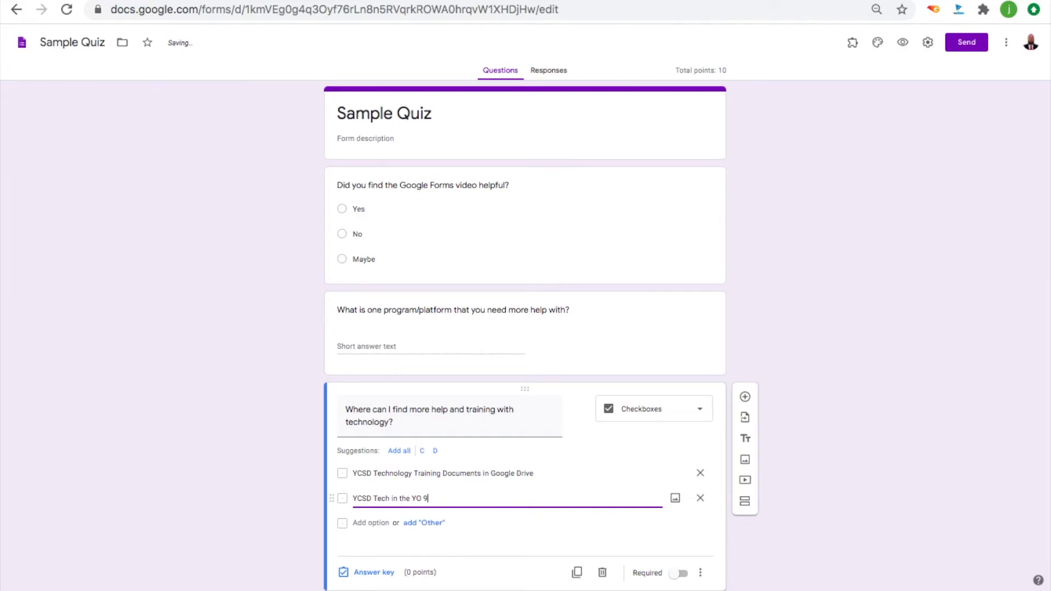
type("/19/20")
left_click(377, 522)
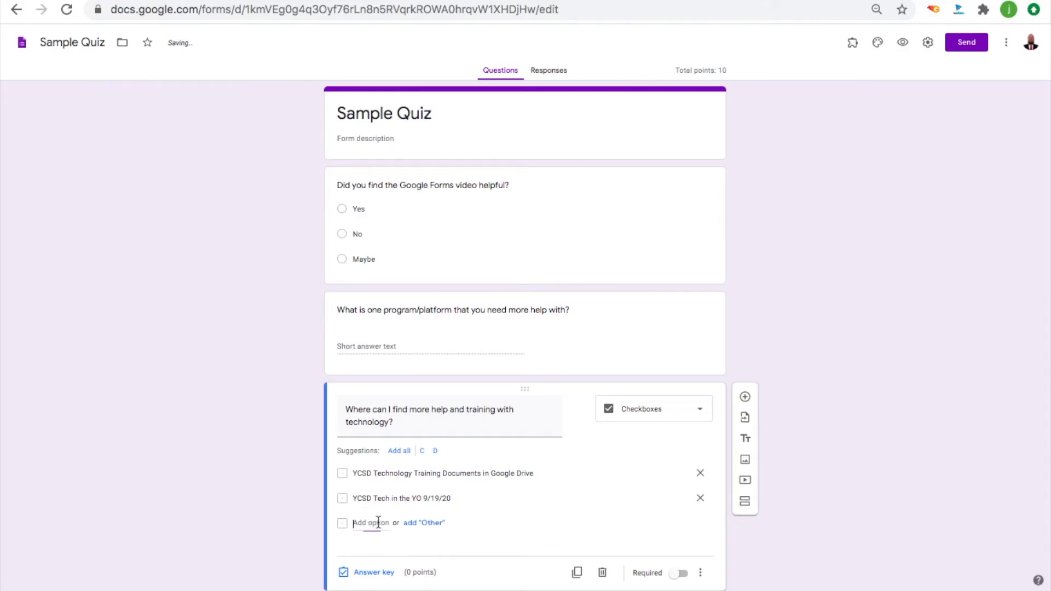
type("Ask")
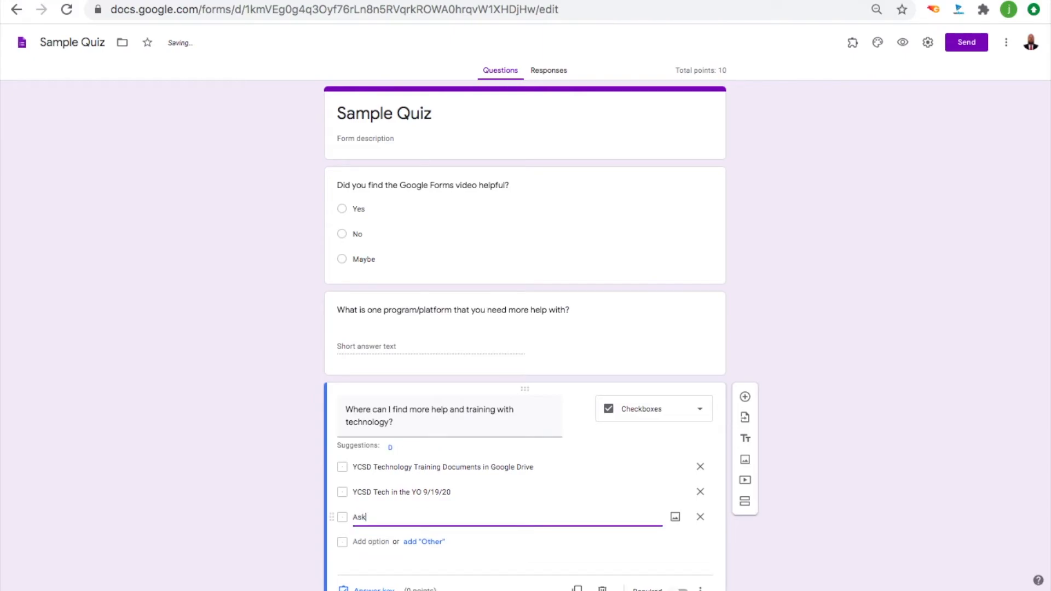
type(" Mr. Yemma")
Mark all three options as correct in the checkboxes question's answer key and assign the question 5 points.
scroll(477, 527, "down", 2)
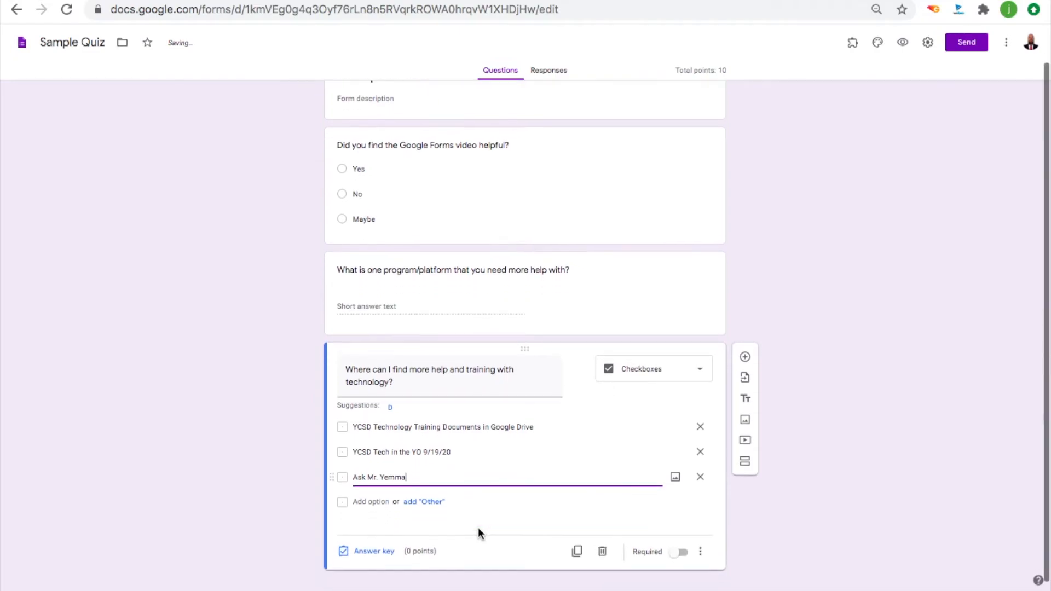
left_click(364, 545)
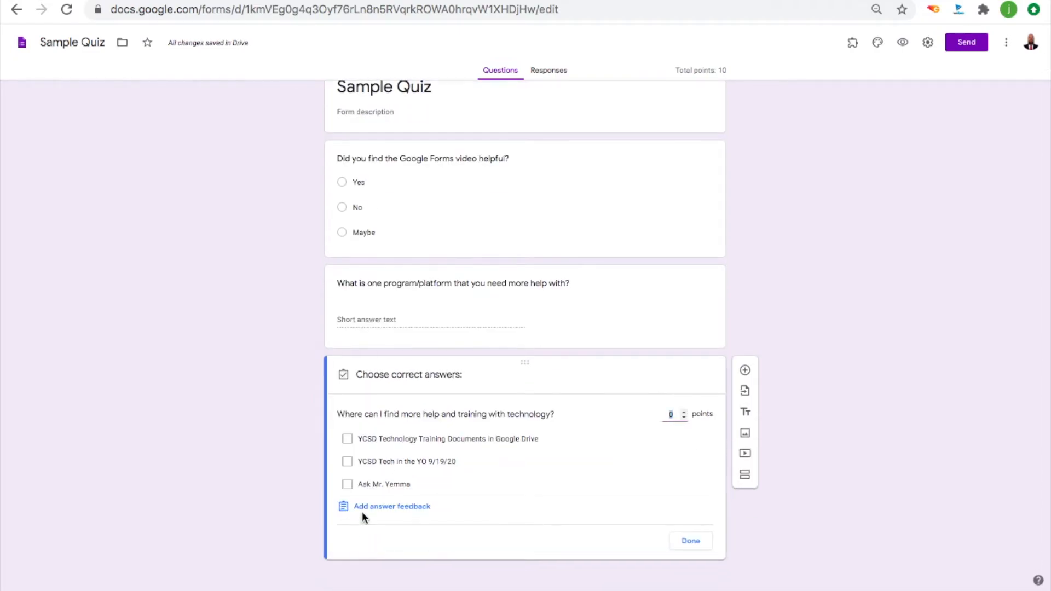
left_click(347, 439)
left_click(347, 461)
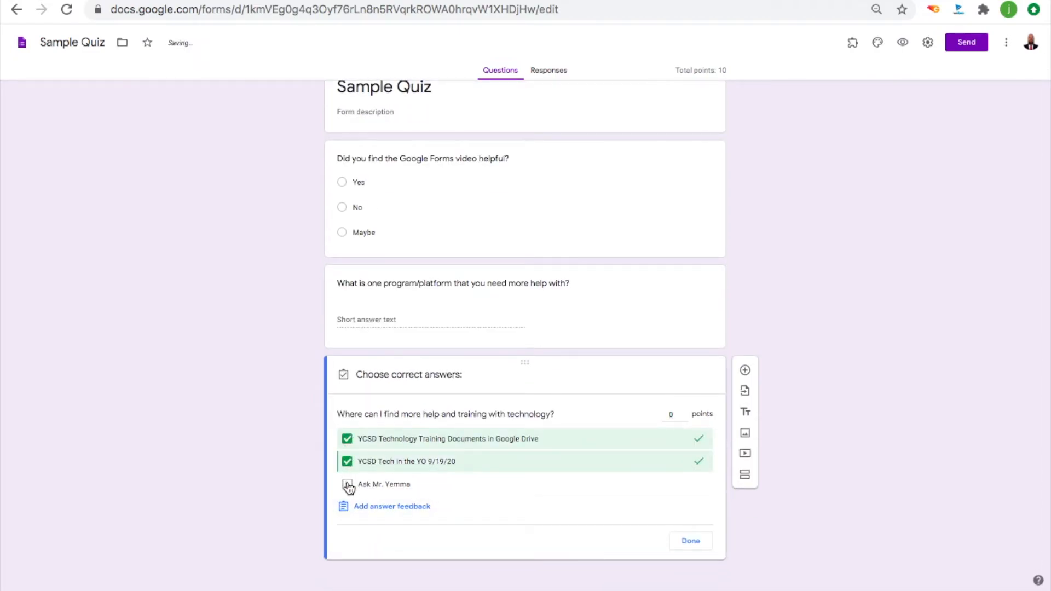
left_click(347, 484)
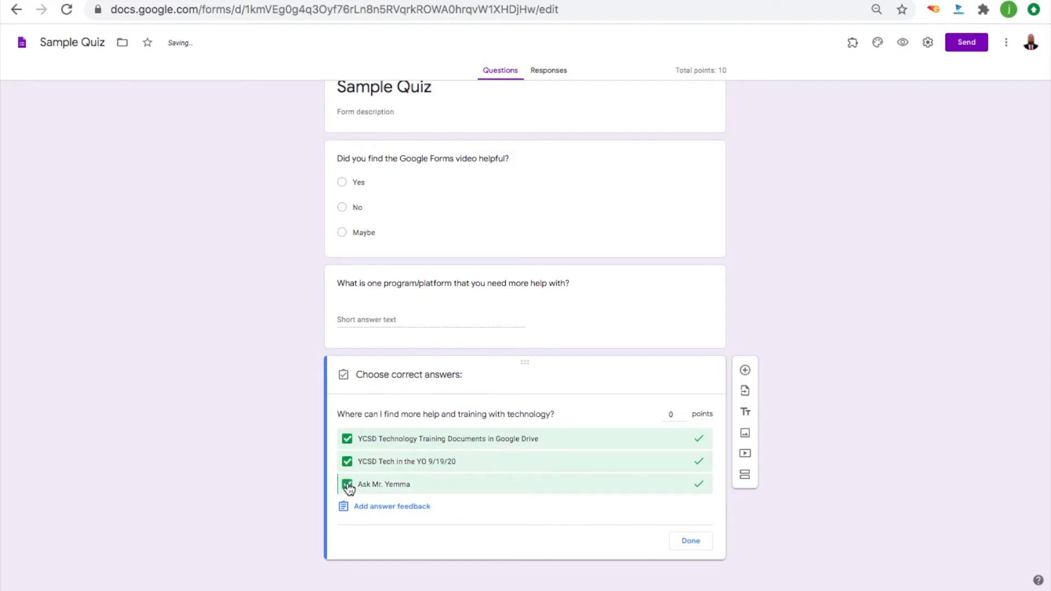
left_click(683, 411)
left_click(684, 412)
left_click(690, 542)
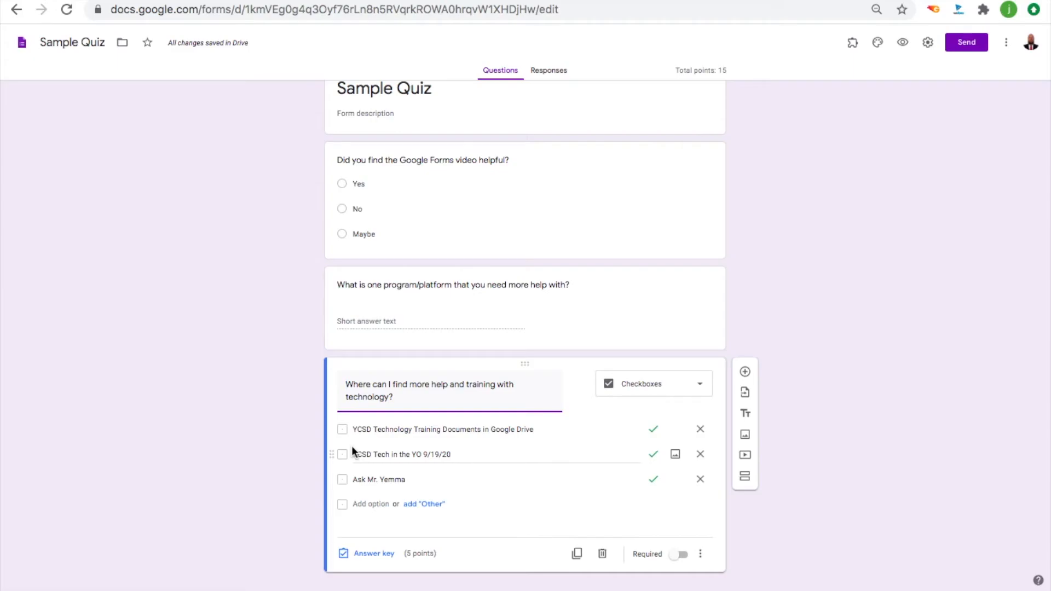
scroll(351, 445, "up", 1)
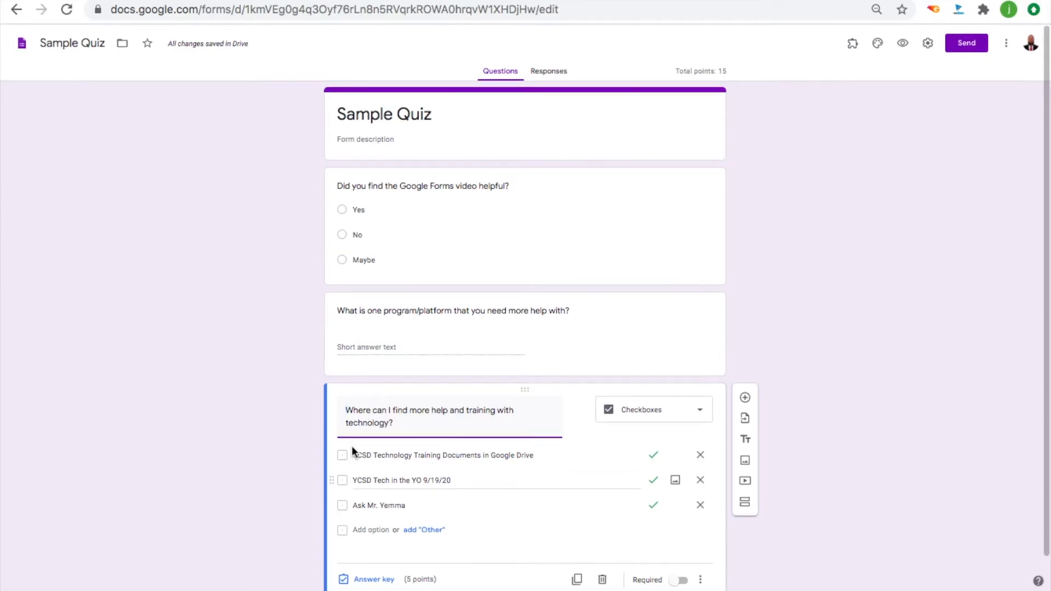
scroll(351, 446, "down", 1)
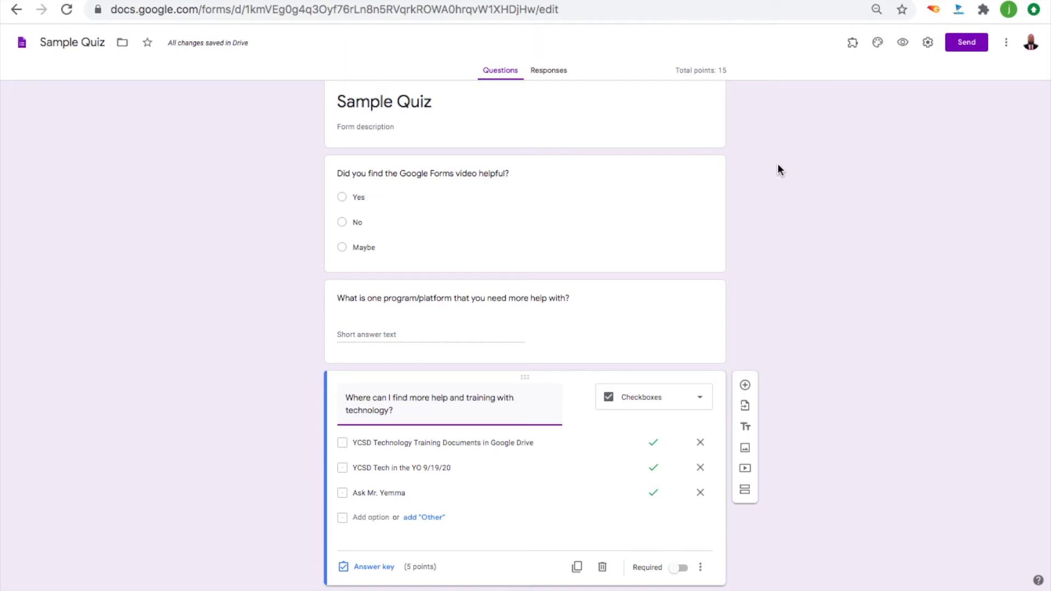
Switch to the Chaney Staff Development class in Google Classroom and attach Sample Quiz from Google Drive to a new stream announcement.
left_click(733, 0)
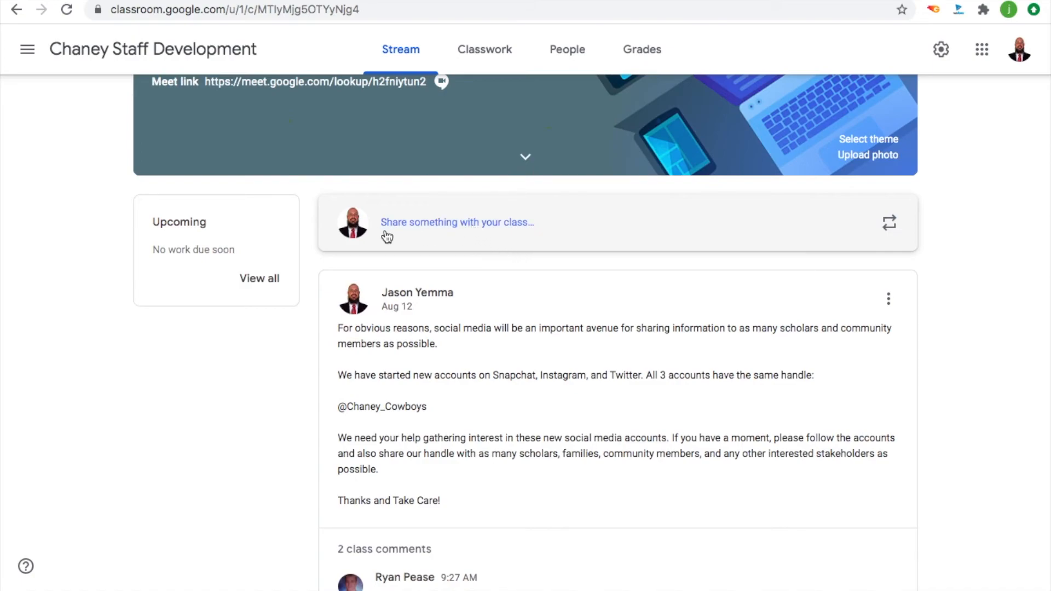
left_click(531, 223)
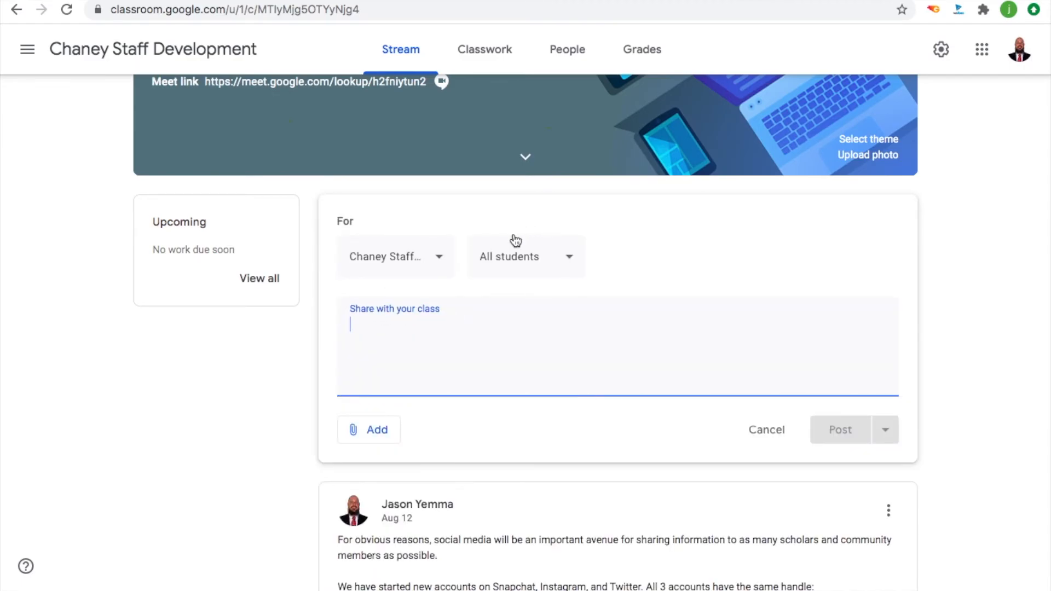
left_click(381, 431)
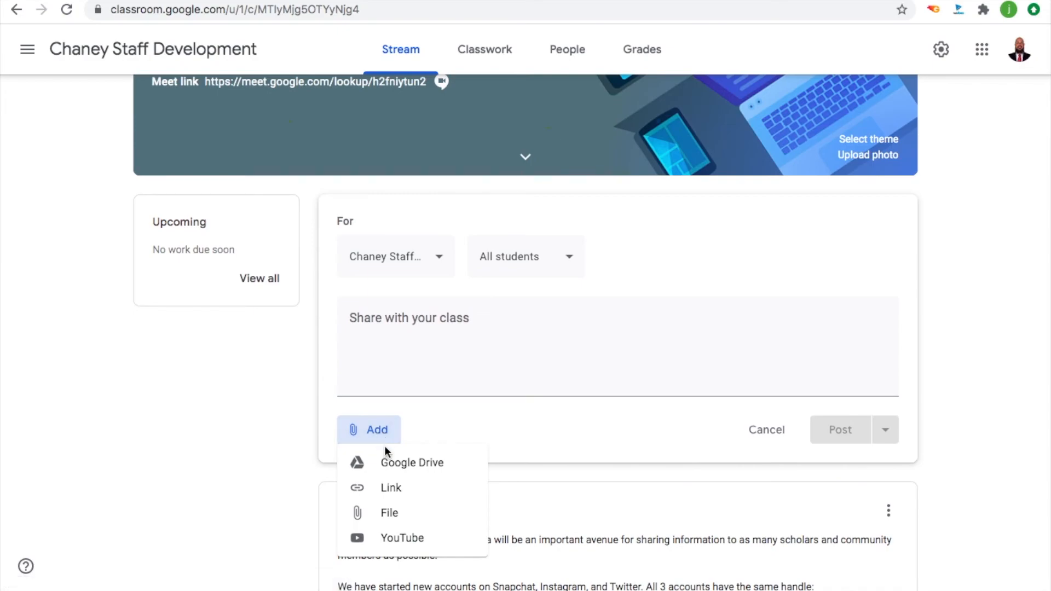
left_click(390, 465)
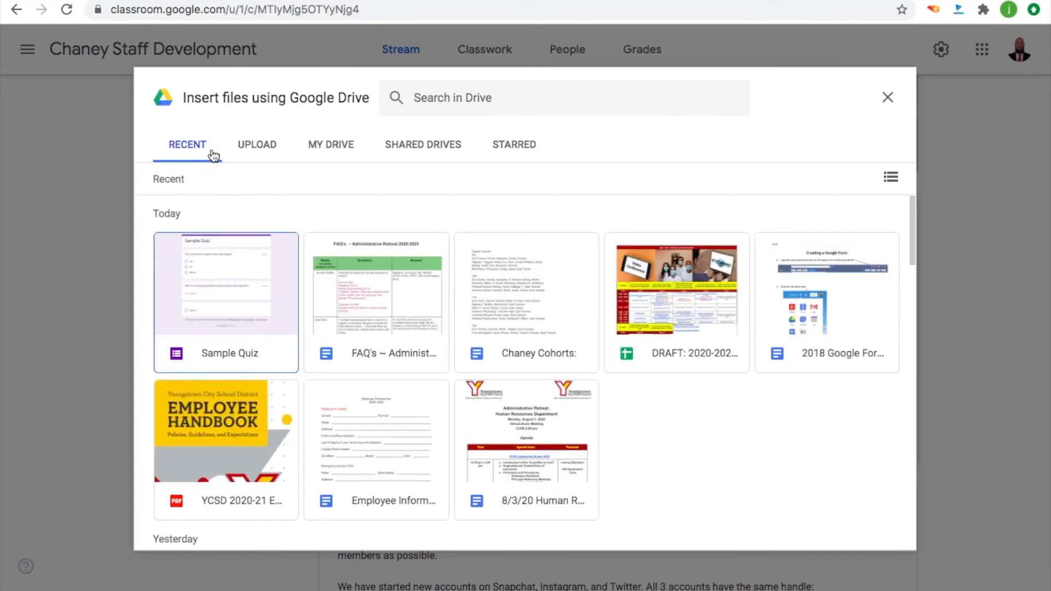
left_click(227, 288)
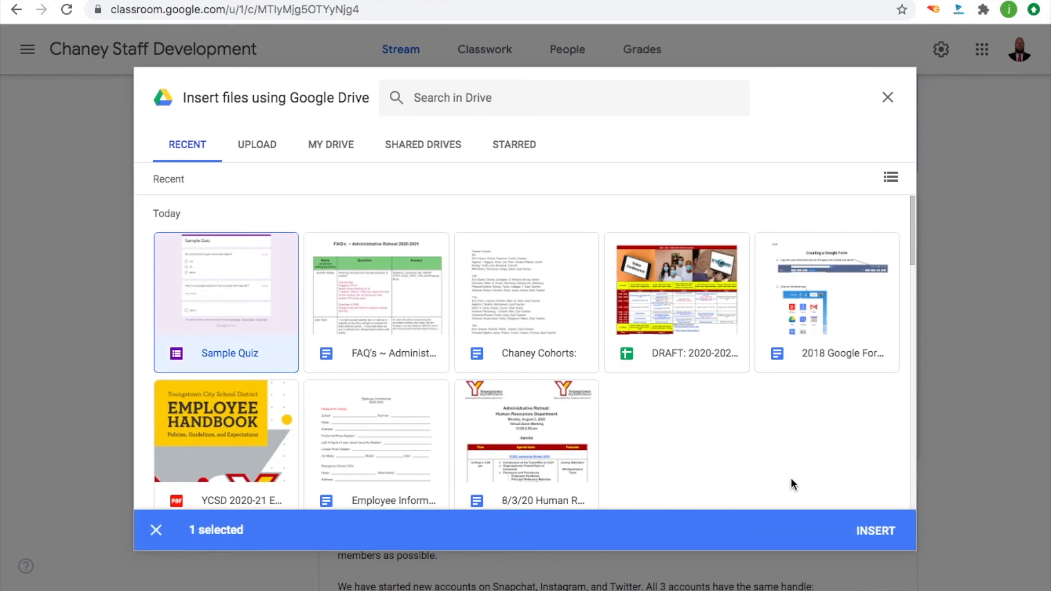
left_click(865, 529)
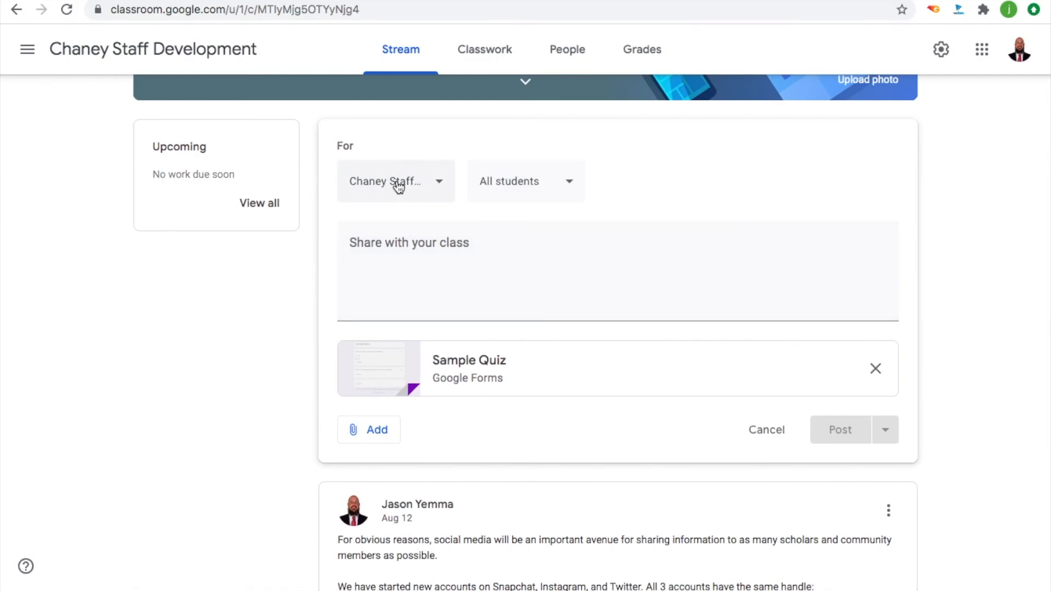
Check the announcement's student recipients, keeping all students selected, and enter "Sample quiz" as the message.
left_click(570, 187)
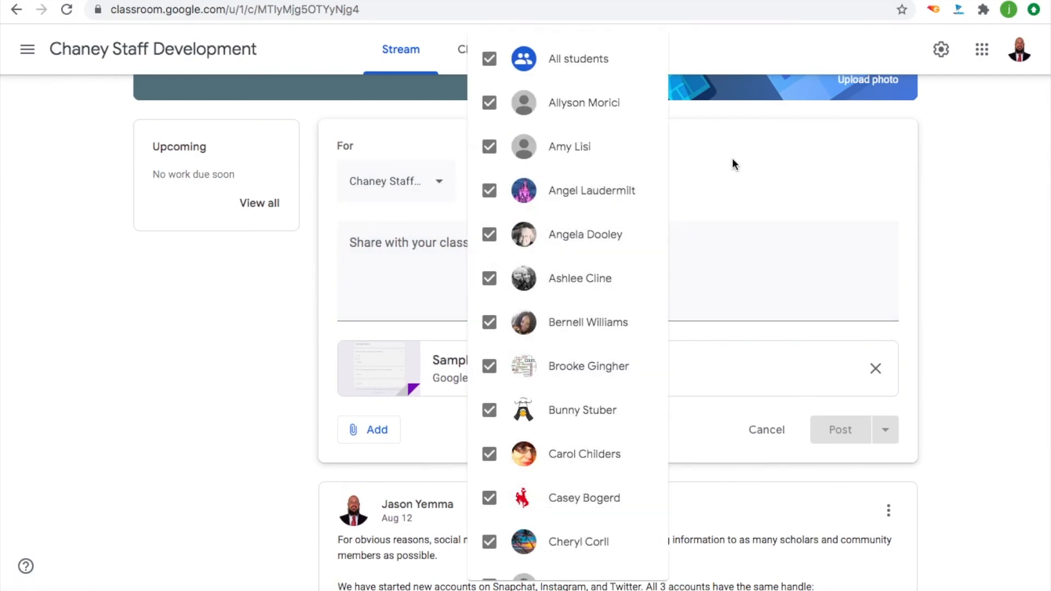
left_click(718, 176)
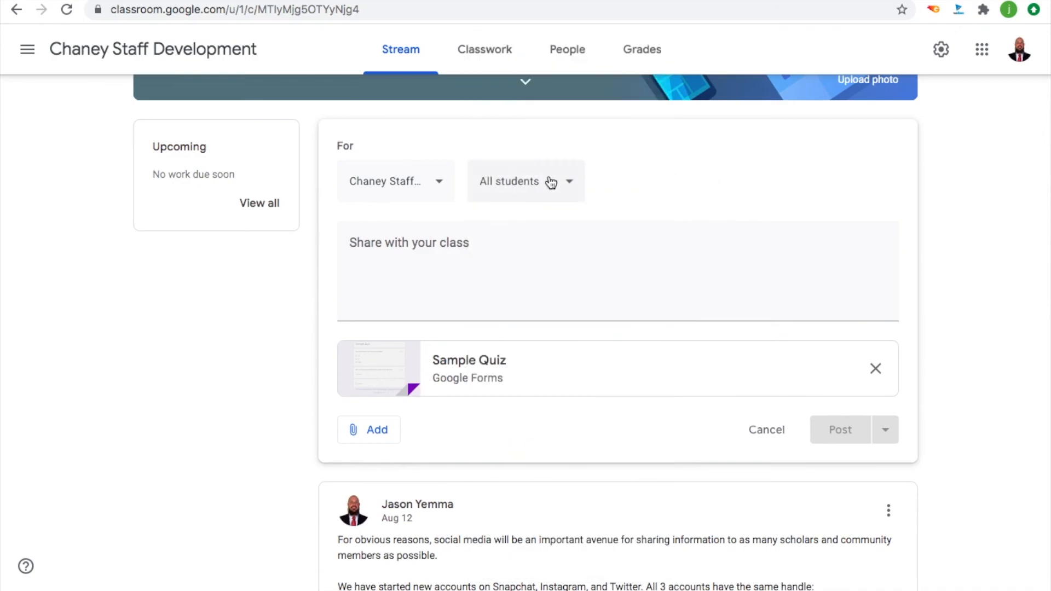
left_click(486, 246)
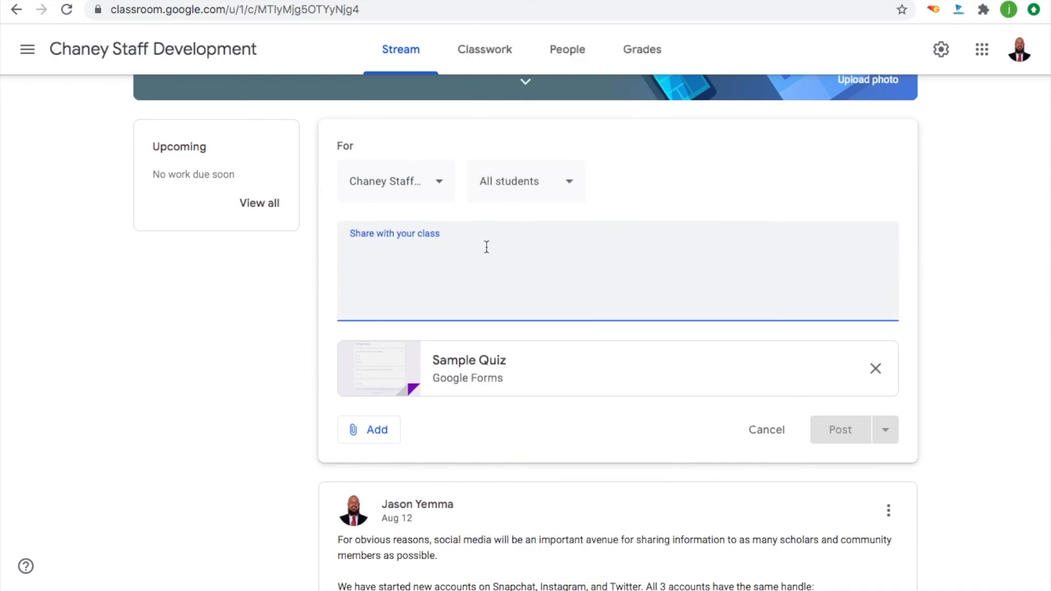
type("Sample ")
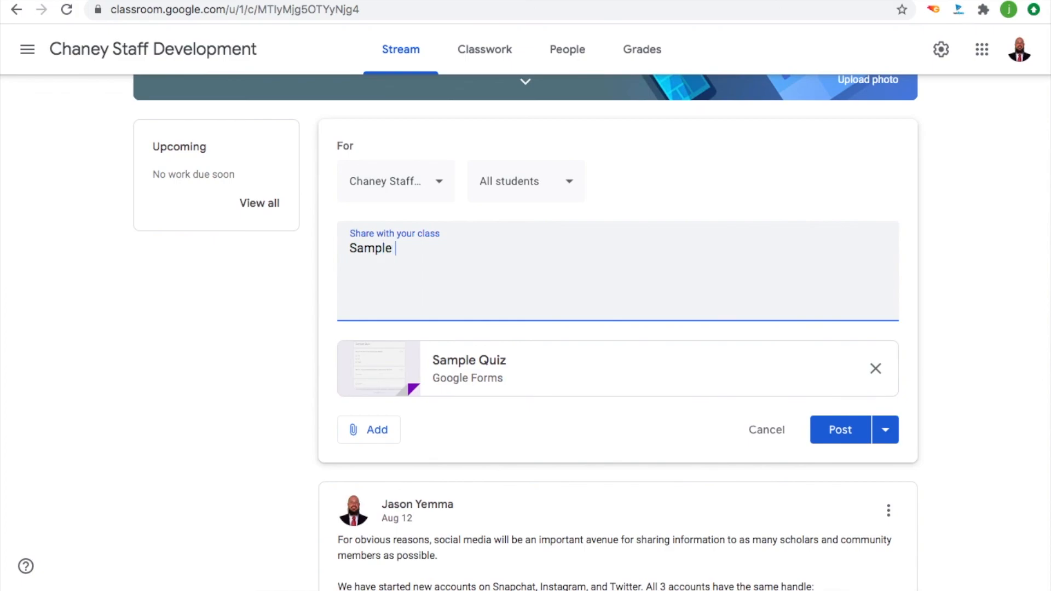
type("quiz")
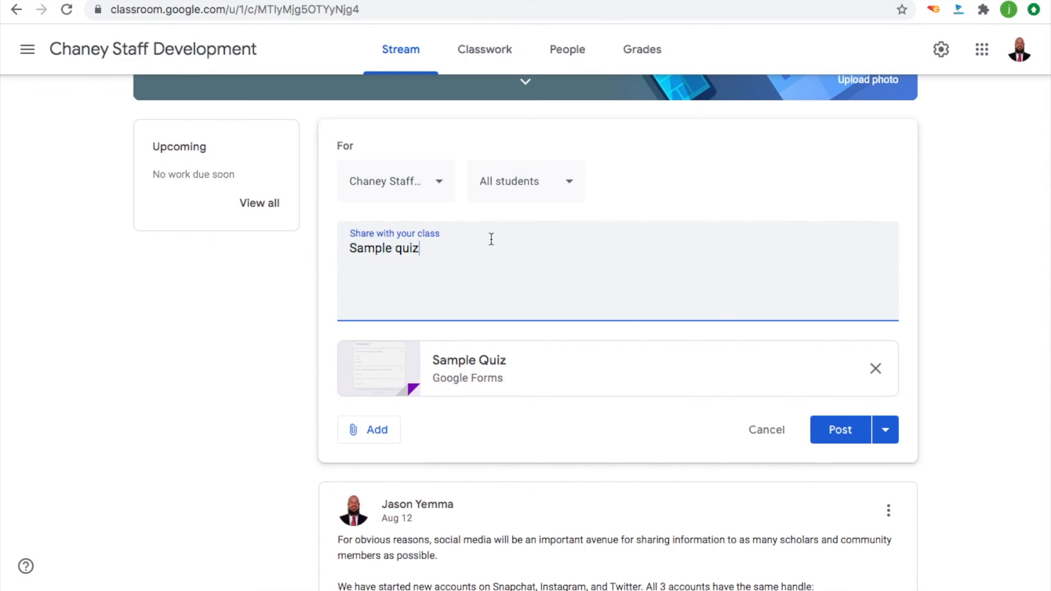
left_click(845, 435)
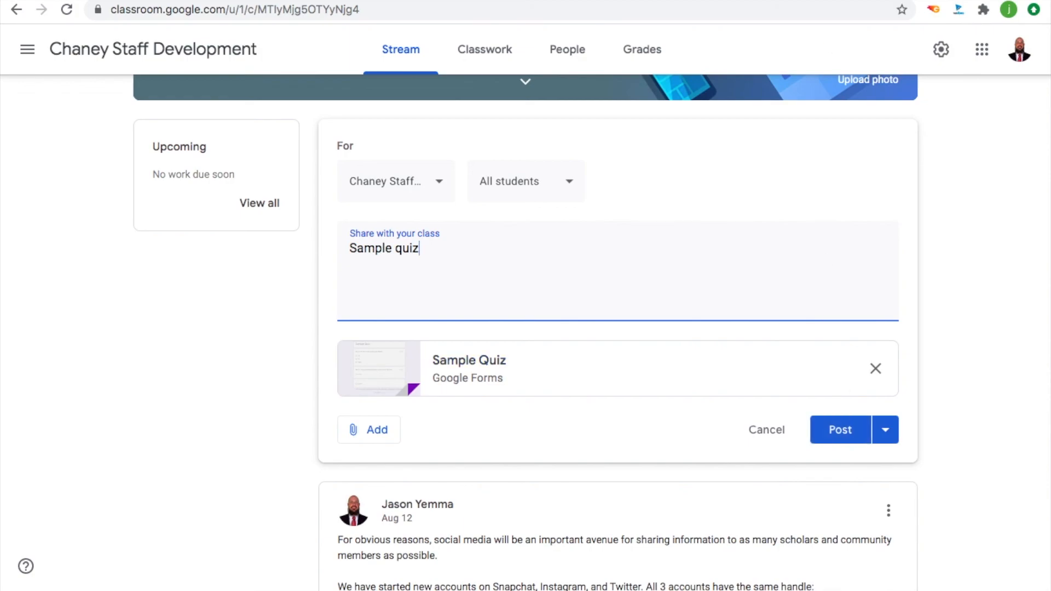